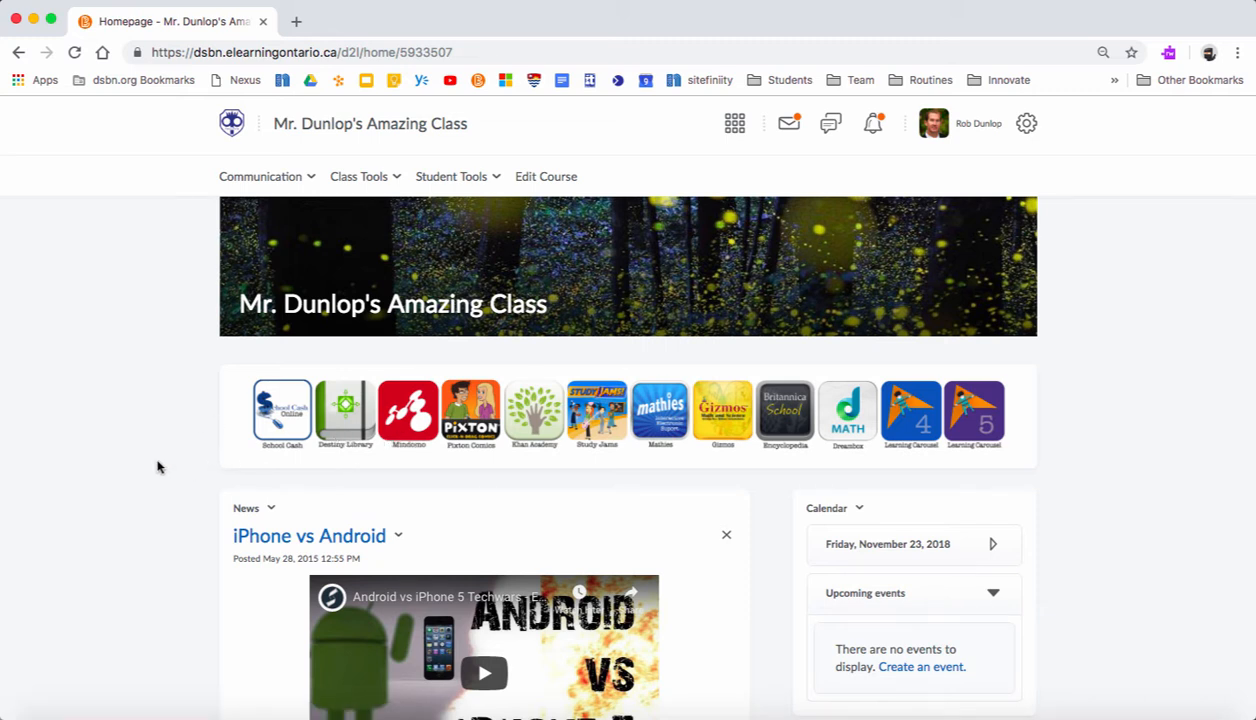
- Open Mindomo from the class homepage and create a blank mind map titled Test
{"action": "left_click", "coordinate": [417, 416]}
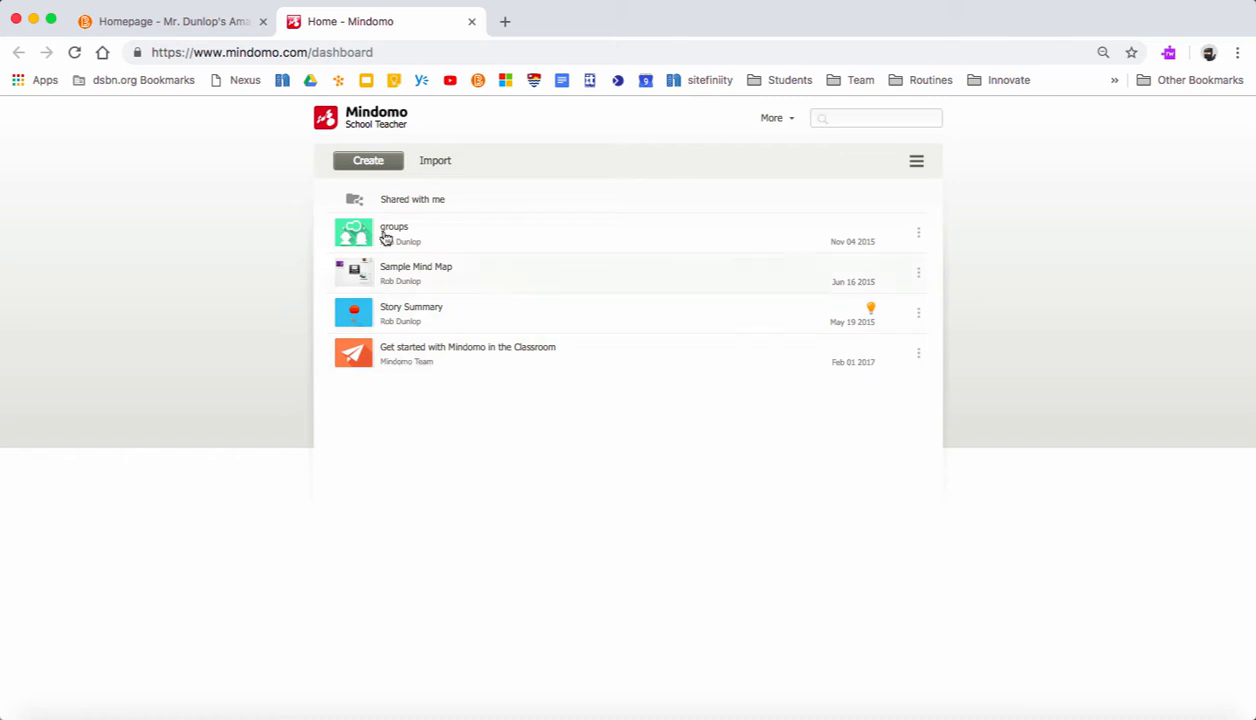
{"action": "left_click", "coordinate": [365, 163]}
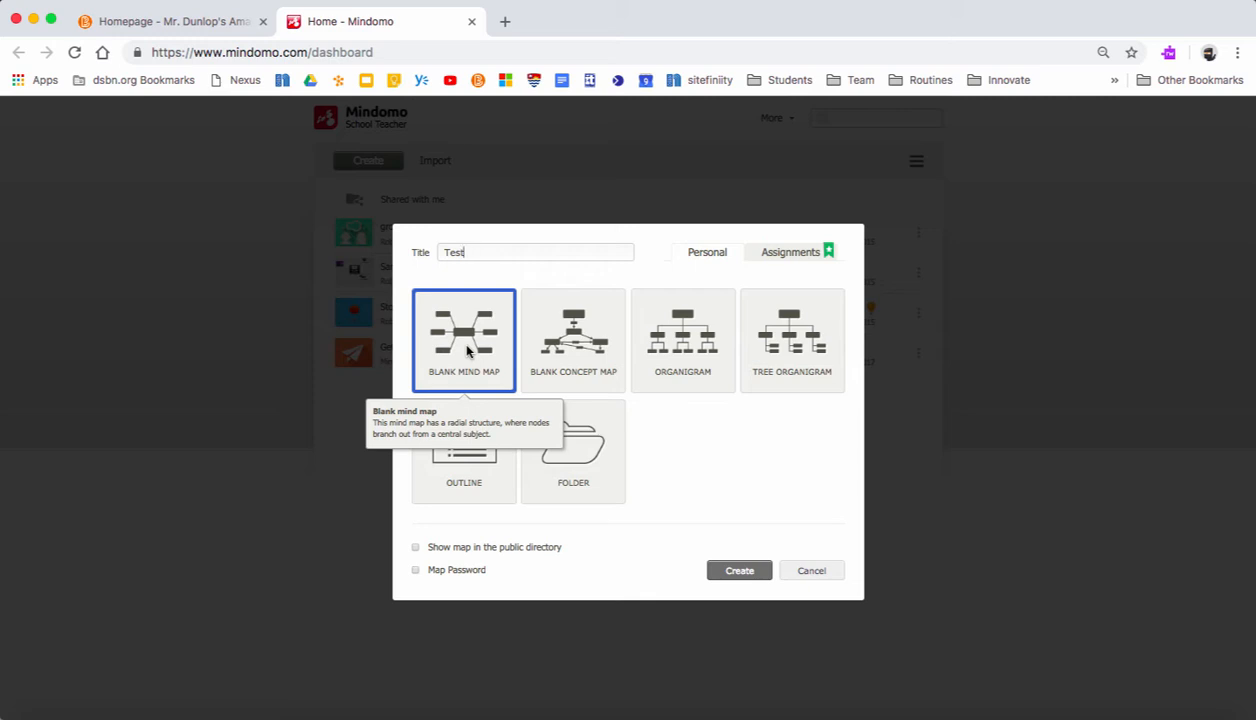
{"action": "left_click", "coordinate": [735, 571]}
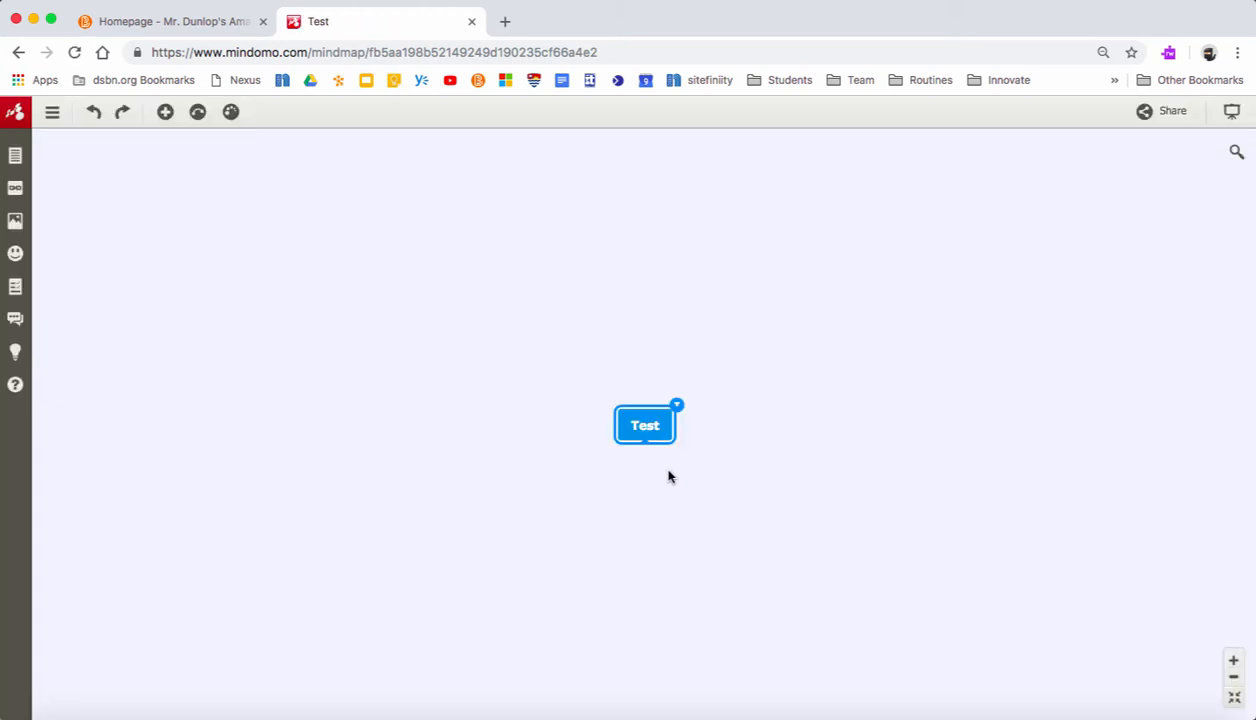
- Rename the central topic of the mind map to Mindomo
{"action": "double_click", "coordinate": [650, 432]}
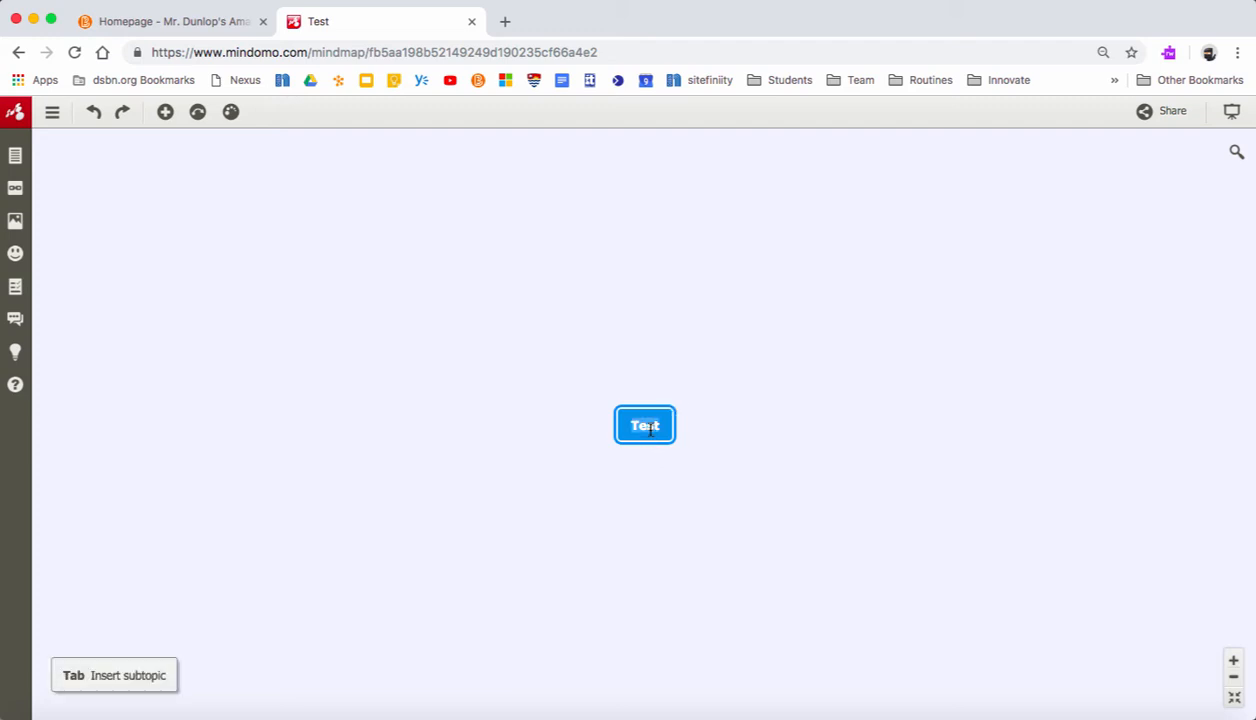
{"action": "type", "text": "Mind"}
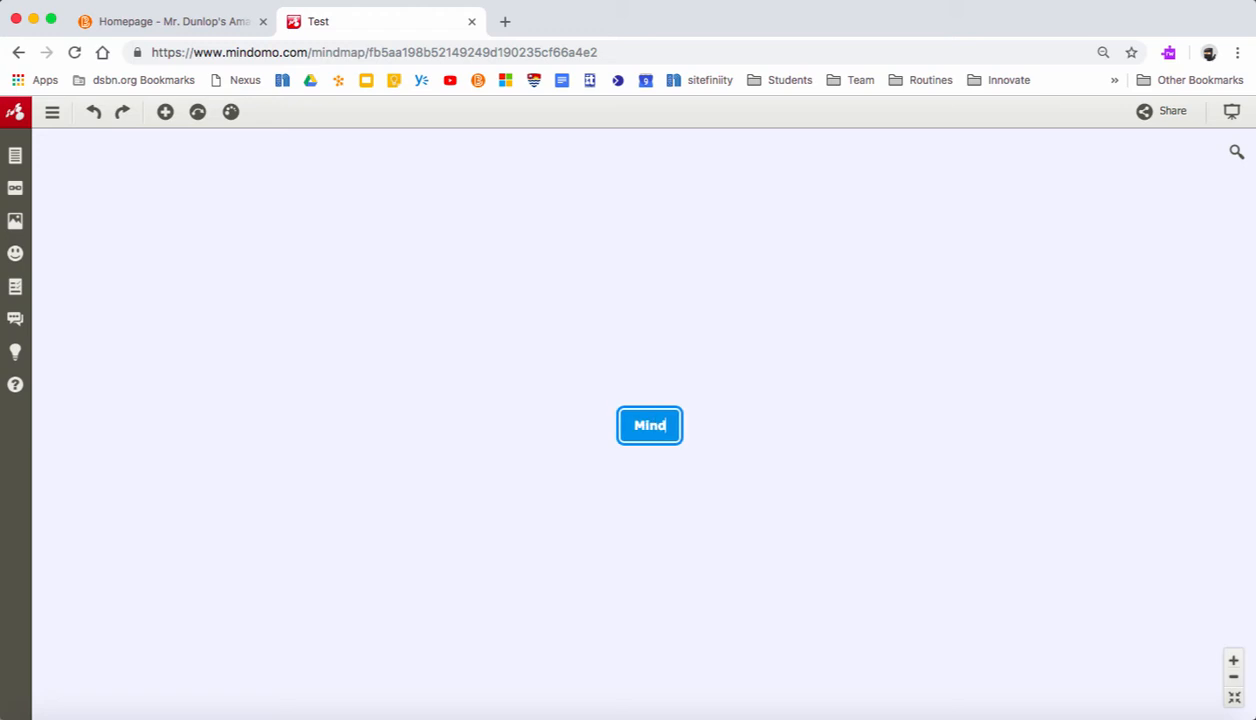
{"action": "type", "text": "omo"}
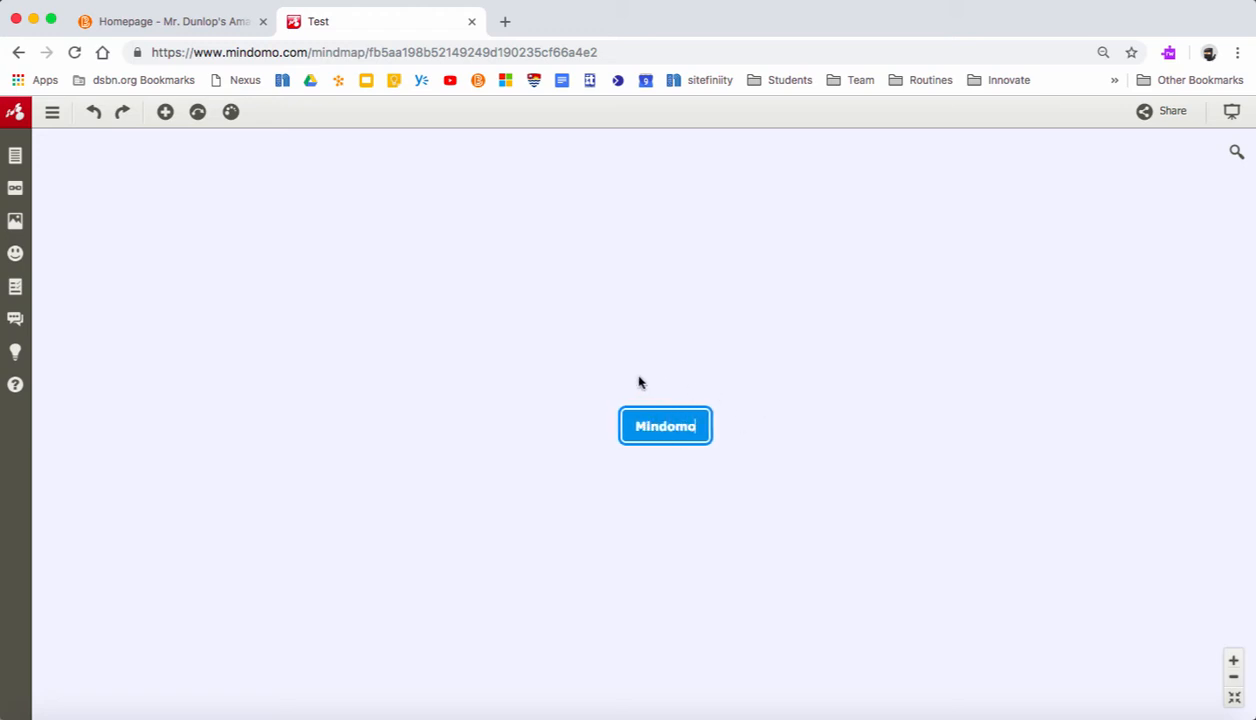
- Add a main topic up and to the left of the central topic, with one subtopic that branches into three nested subtopics
{"action": "double_click", "coordinate": [358, 320]}
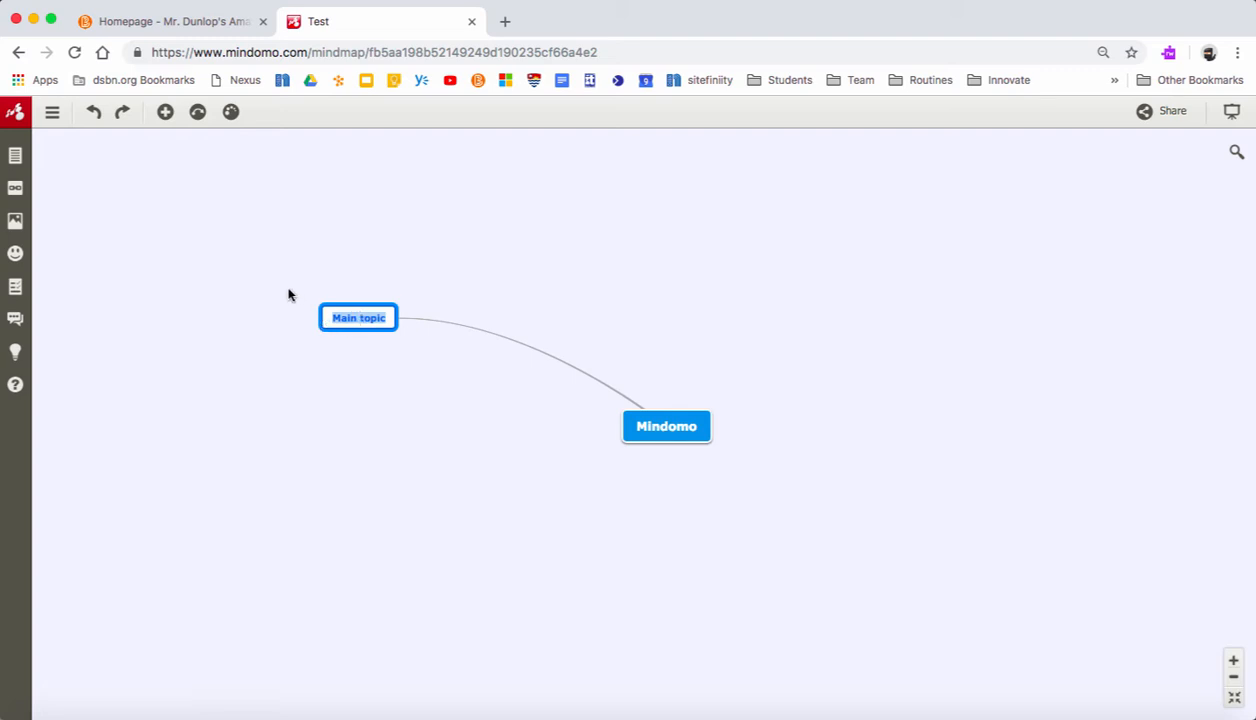
{"action": "key", "text": "Tab"}
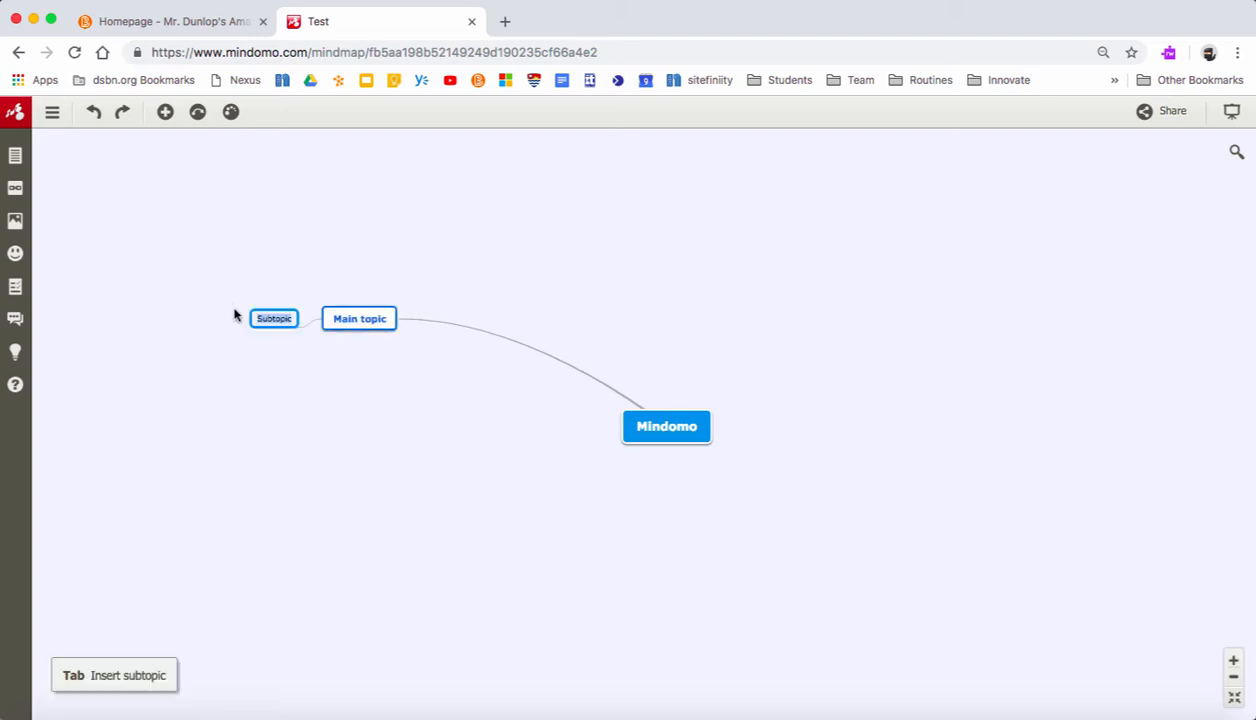
{"action": "key", "text": "Tab"}
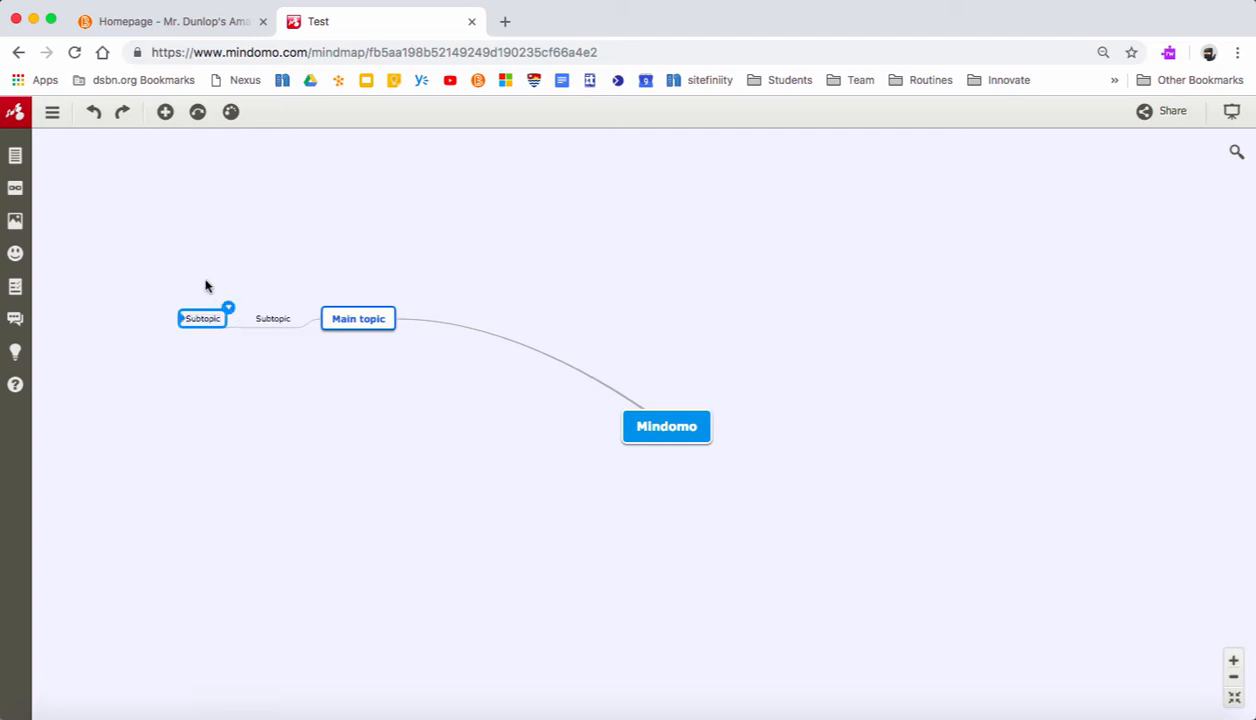
{"action": "key", "text": "Return"}
{"action": "key", "text": "Return"}
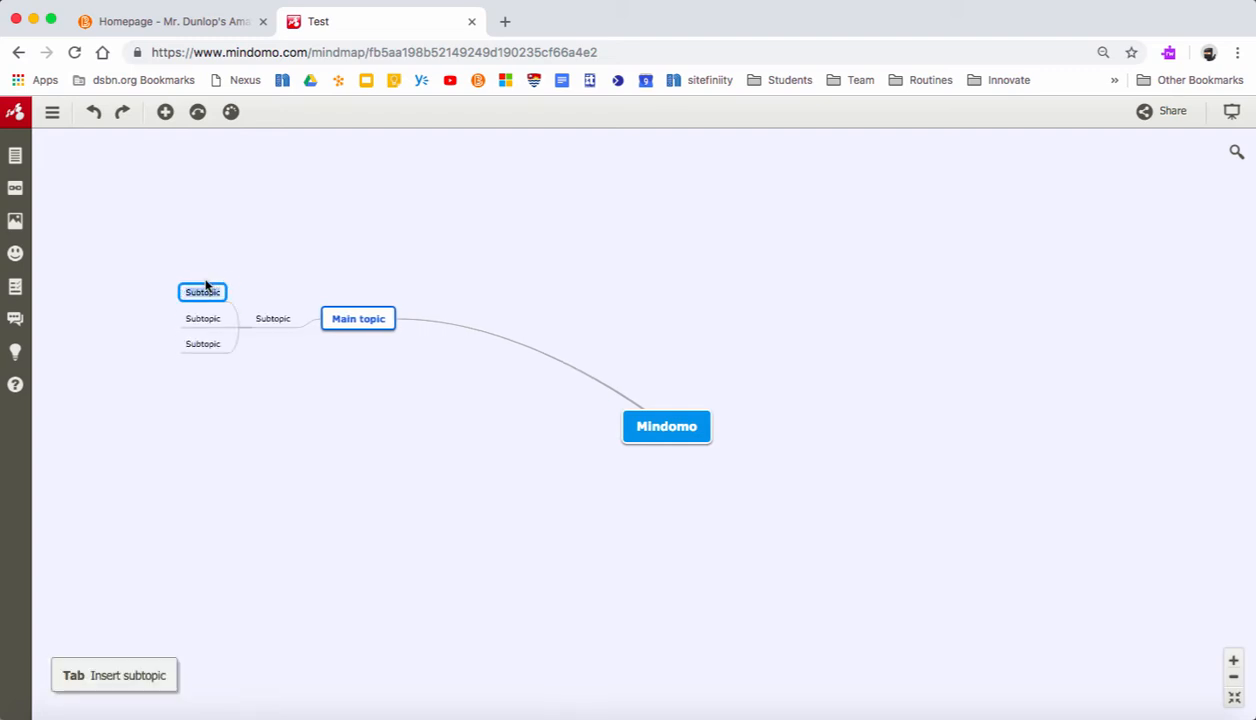
- Add a main topic with one subtopic to the right of the central topic, and another main topic directly below it
{"action": "double_click", "coordinate": [960, 340]}
{"action": "key", "text": "Tab"}
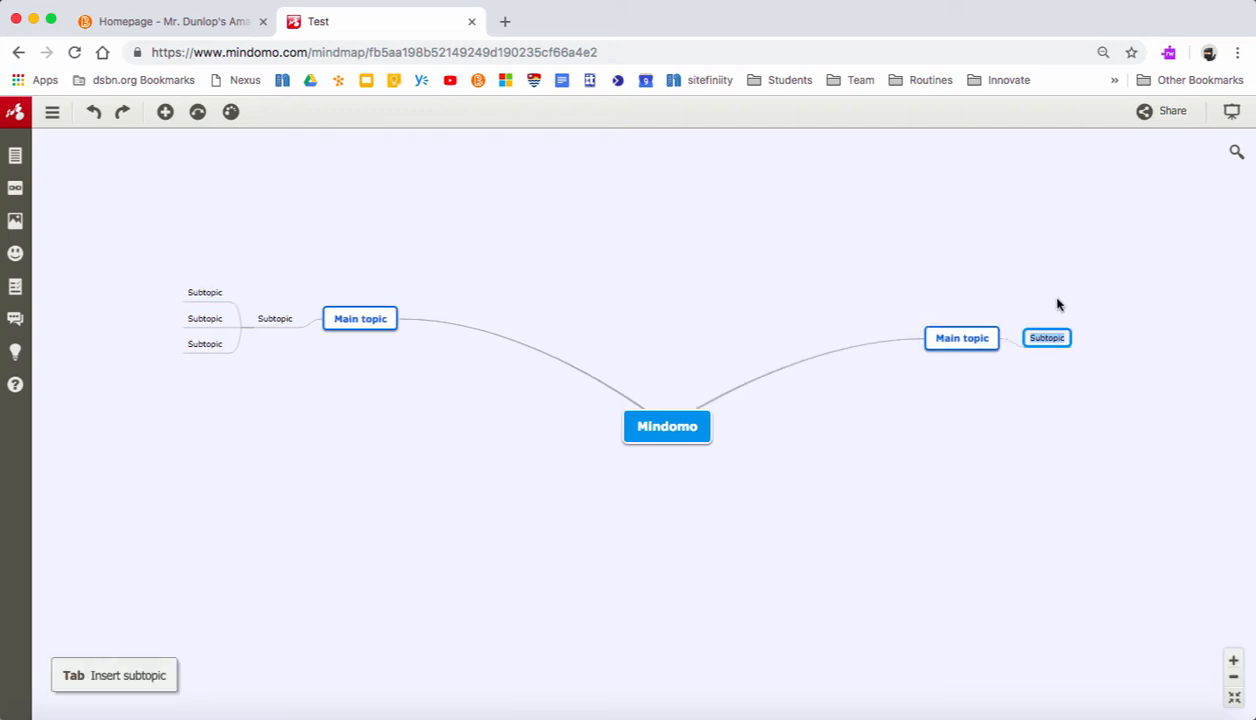
{"action": "double_click", "coordinate": [646, 583]}
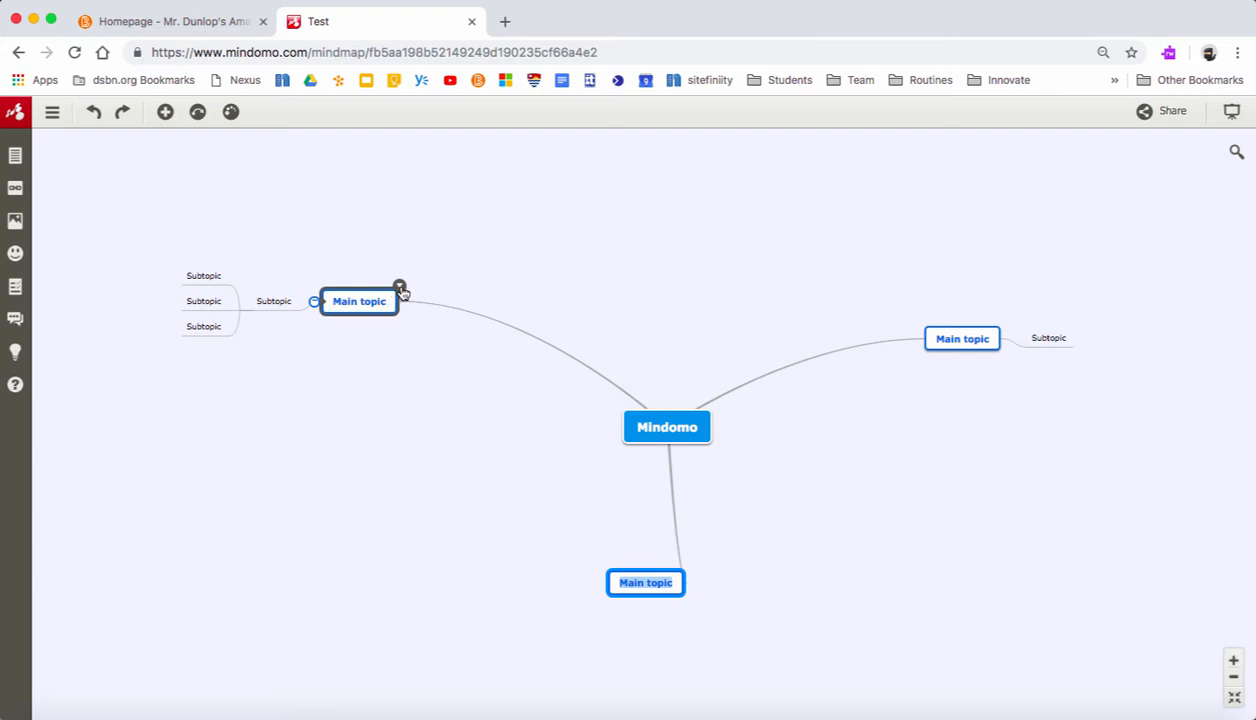
- Look through the formatting options of the main topic with nested subtopics and apply the red topic style to it
{"action": "left_click", "coordinate": [400, 288]}
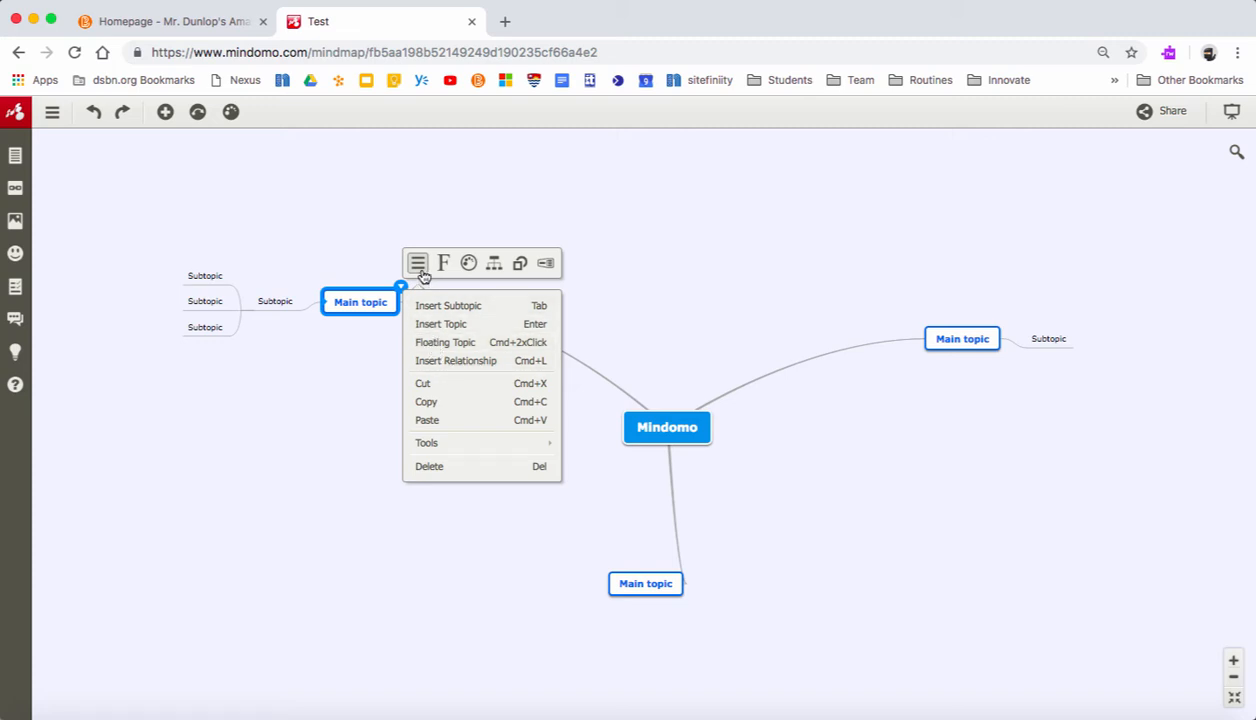
{"action": "left_click", "coordinate": [494, 266]}
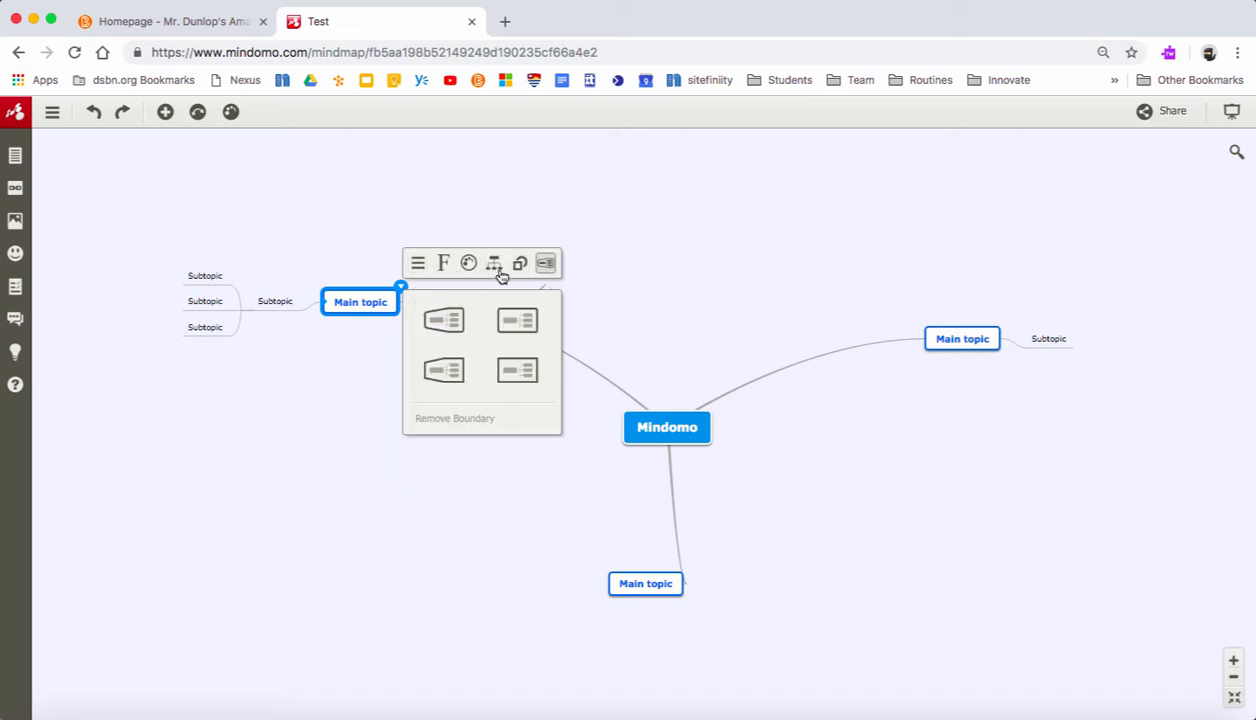
{"action": "left_click", "coordinate": [419, 268]}
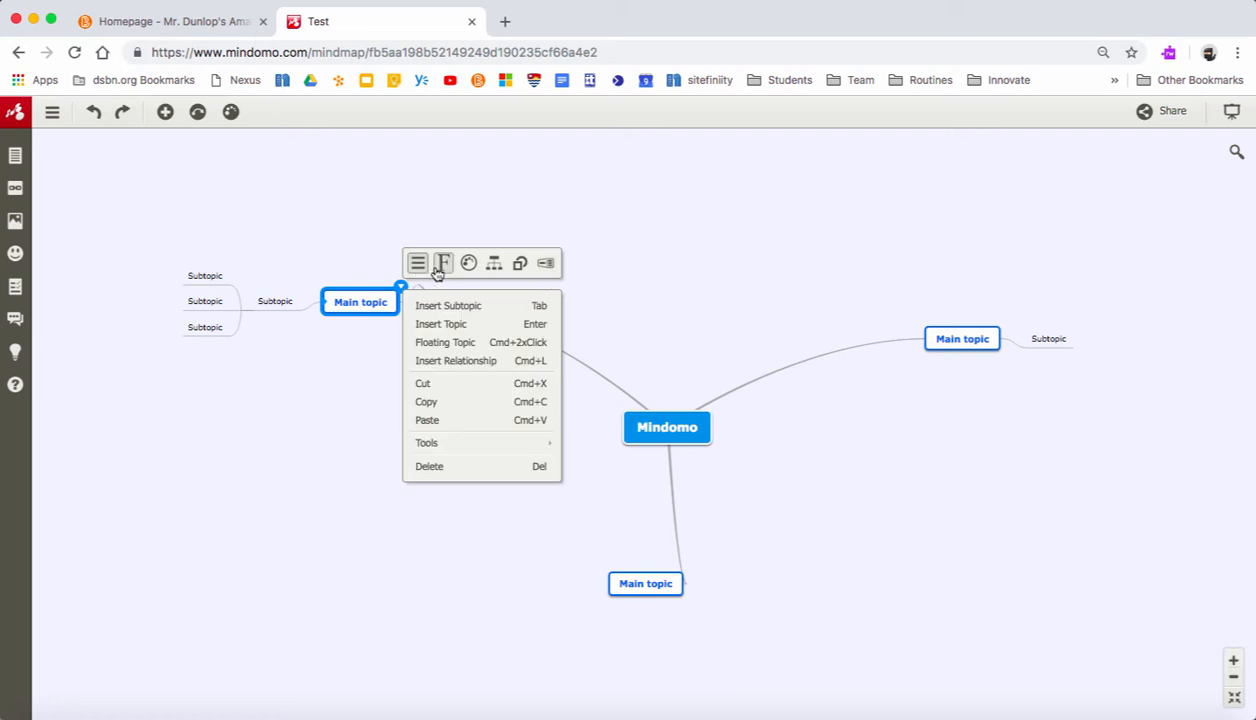
{"action": "left_click", "coordinate": [440, 270]}
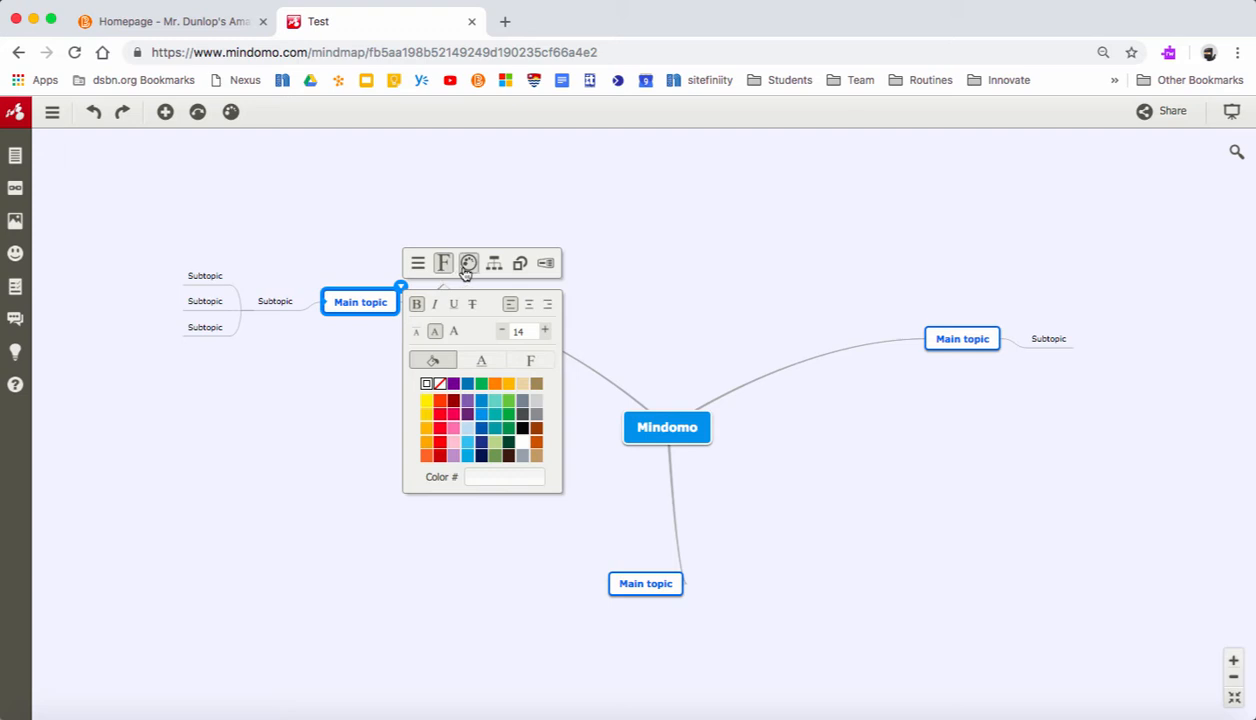
{"action": "left_click", "coordinate": [468, 266]}
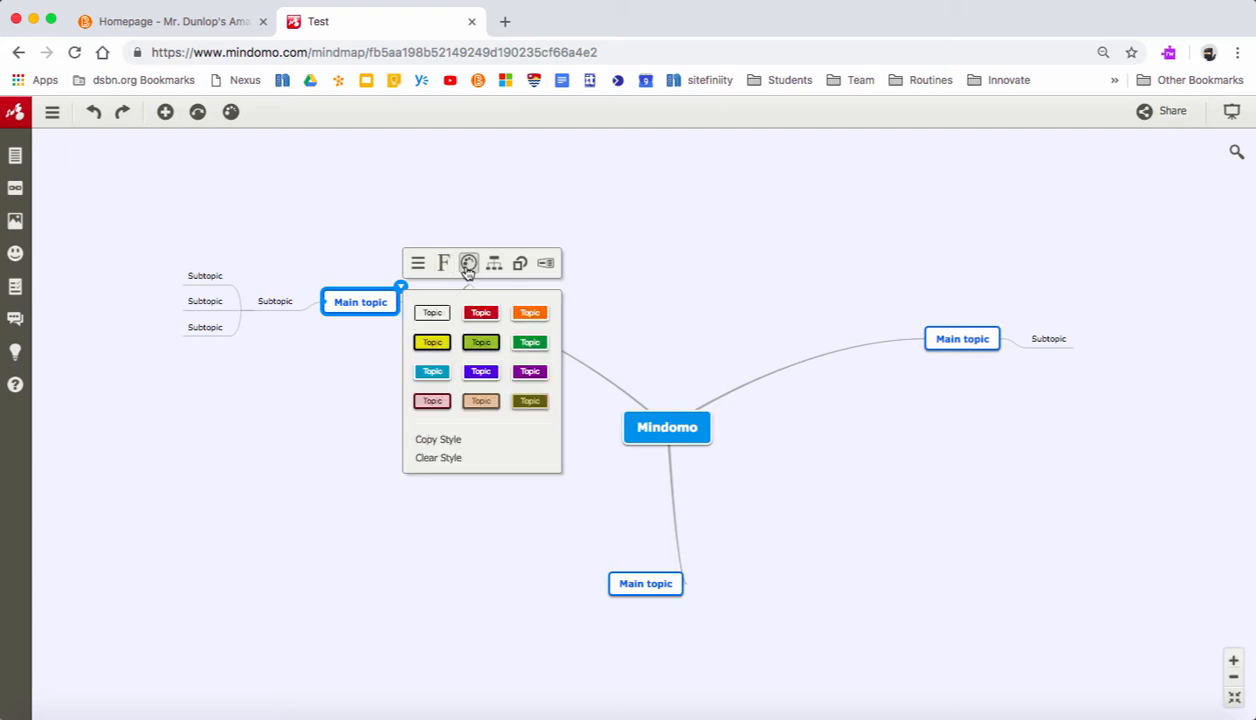
{"action": "left_click", "coordinate": [480, 314]}
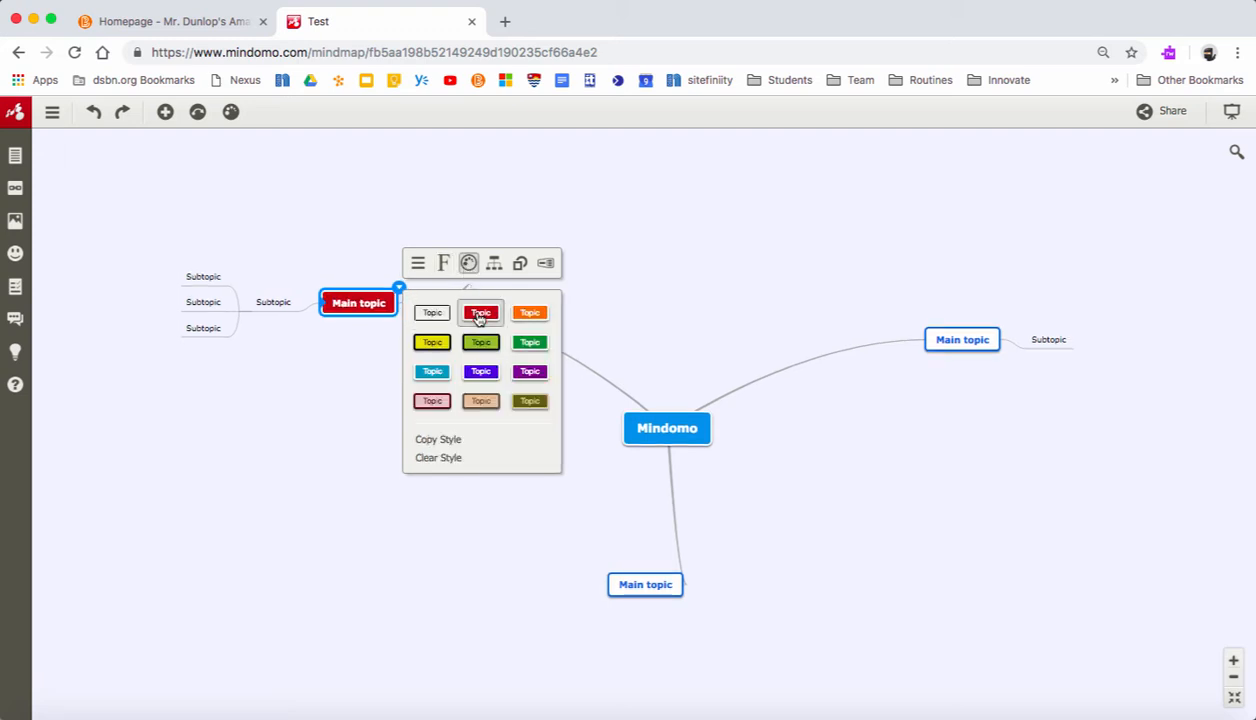
- Try the top-down tree layout on the red main topic's branch, and return it to the sideways branching layout
{"action": "left_click", "coordinate": [493, 264]}
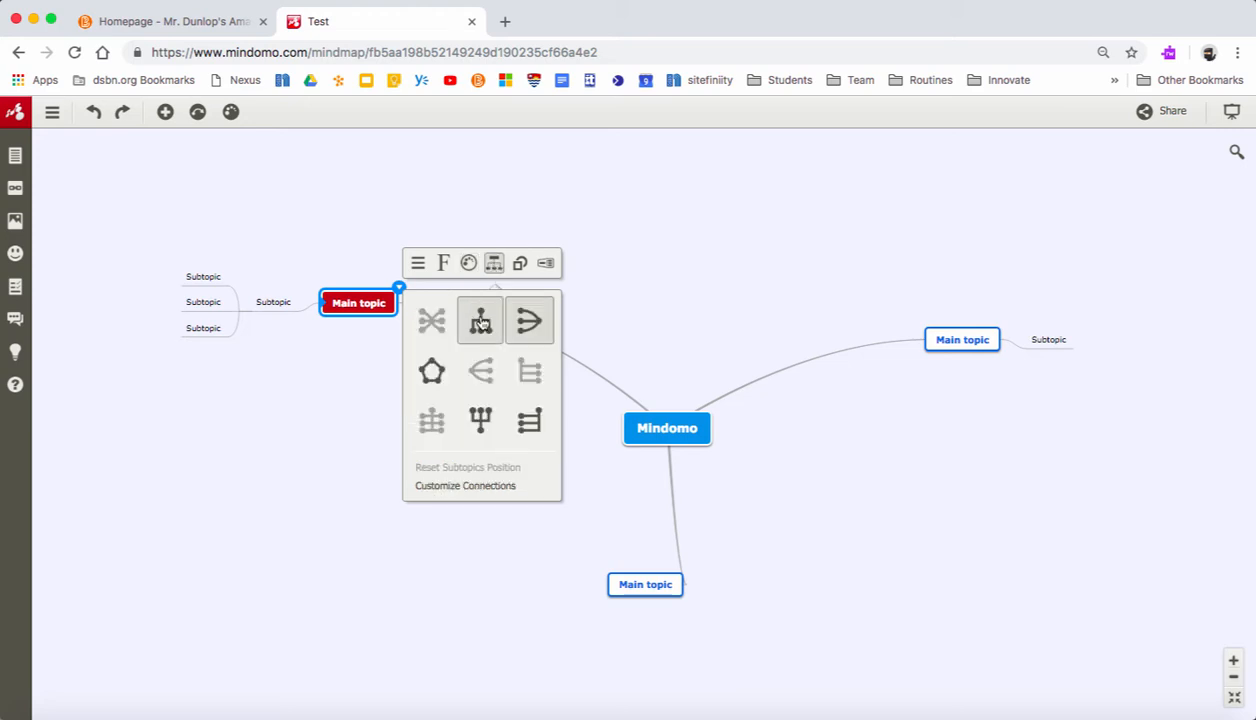
{"action": "left_click", "coordinate": [480, 320]}
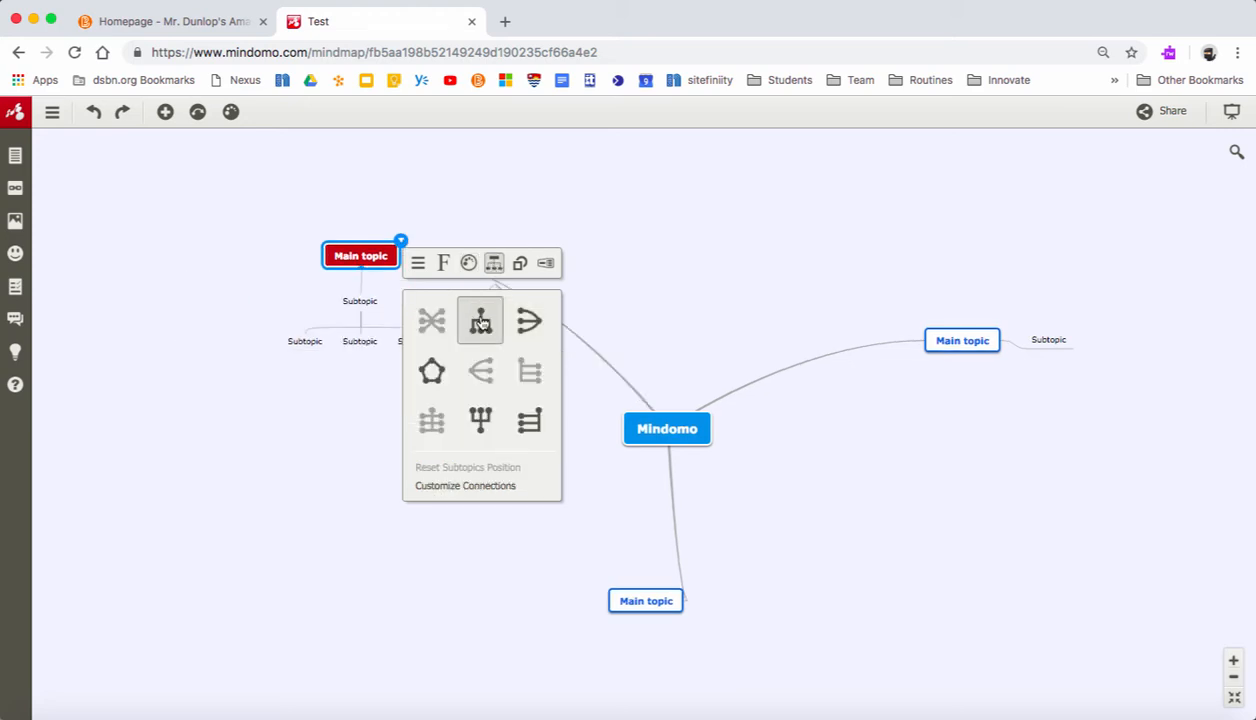
{"action": "left_click", "coordinate": [529, 320]}
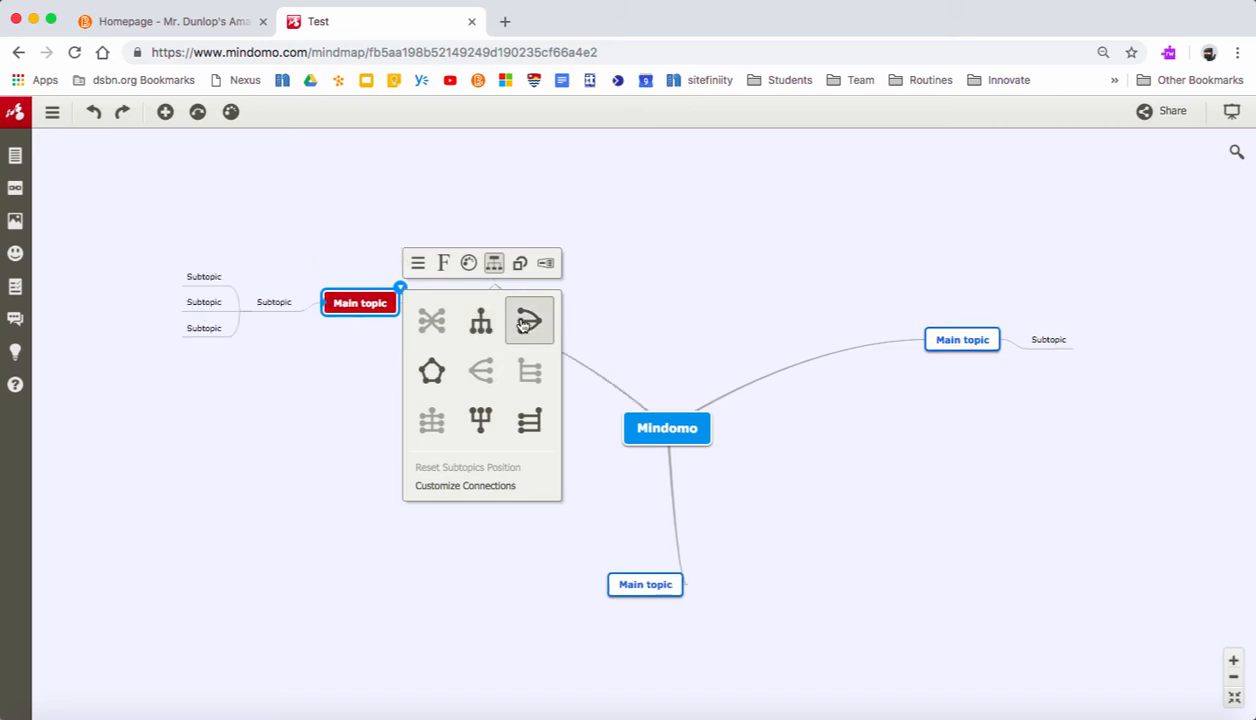
- Try the rectangle and circle shapes on the red main topic, and settle on the circle
{"action": "left_click", "coordinate": [520, 264]}
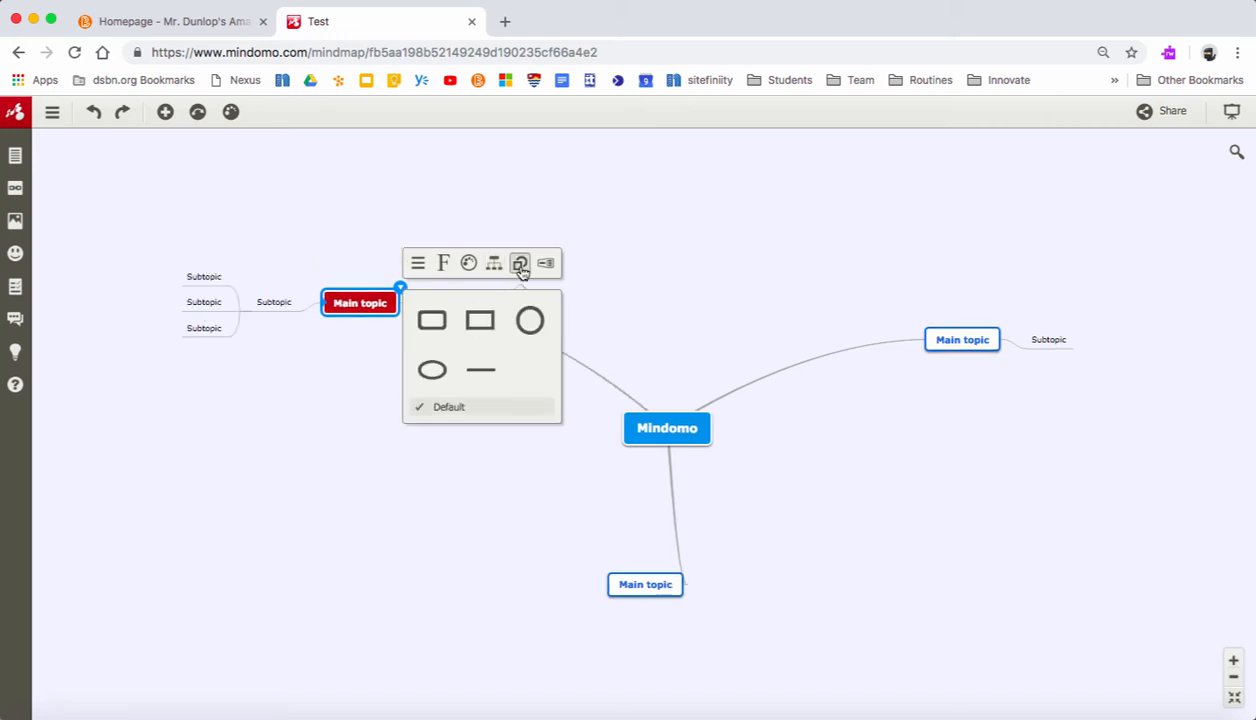
{"action": "left_click", "coordinate": [528, 320]}
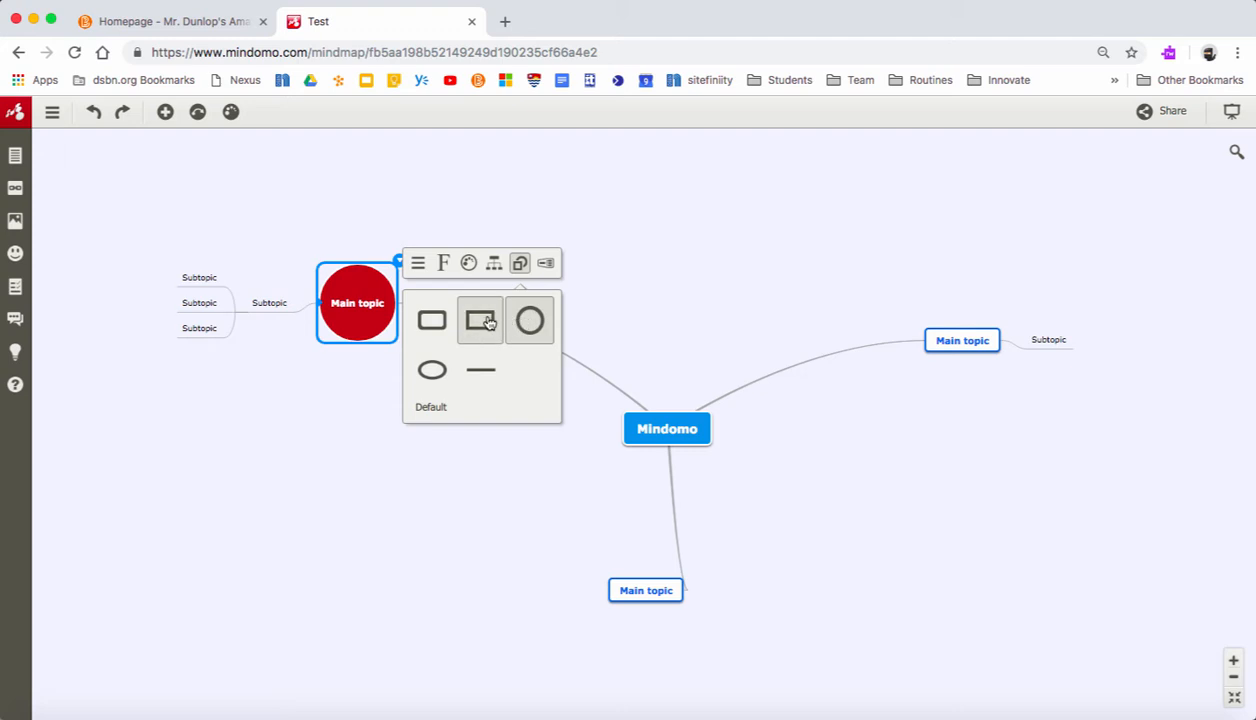
{"action": "left_click", "coordinate": [480, 320]}
{"action": "left_click", "coordinate": [530, 321]}
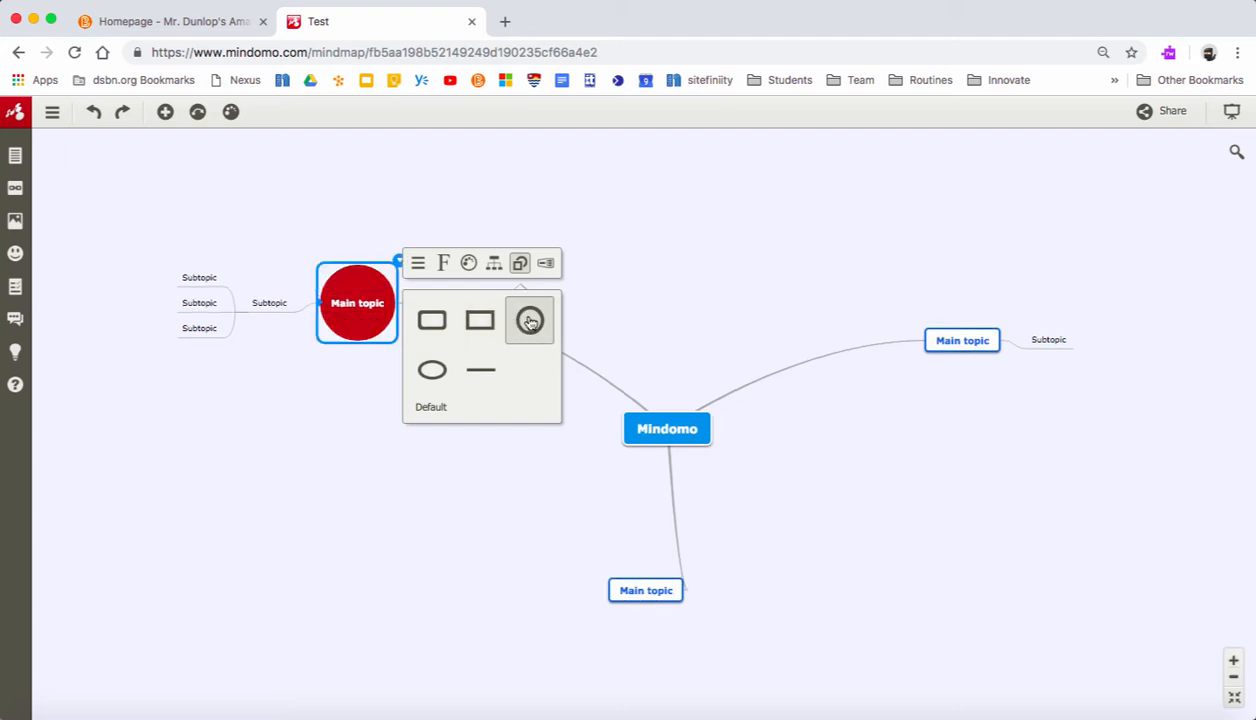
- Try rectangular and tapered dashed boundaries around the red main topic's branch, and remove the boundary
{"action": "left_click", "coordinate": [546, 264]}
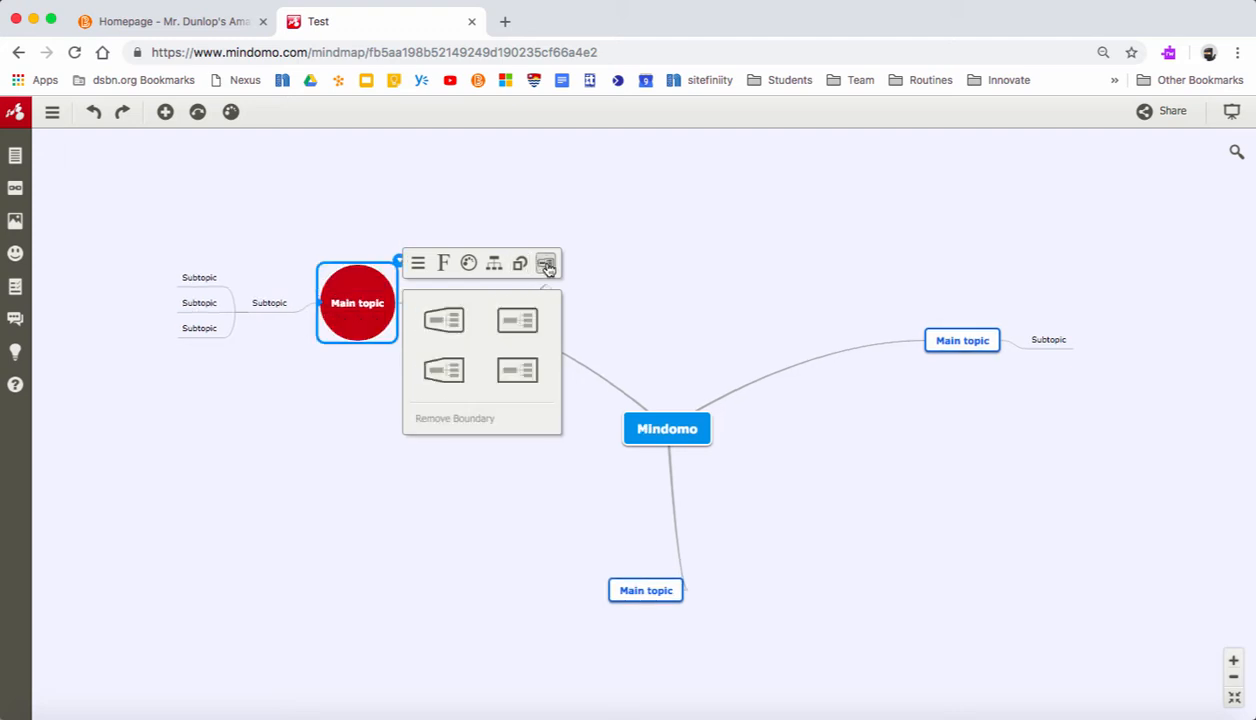
{"action": "left_click", "coordinate": [515, 321]}
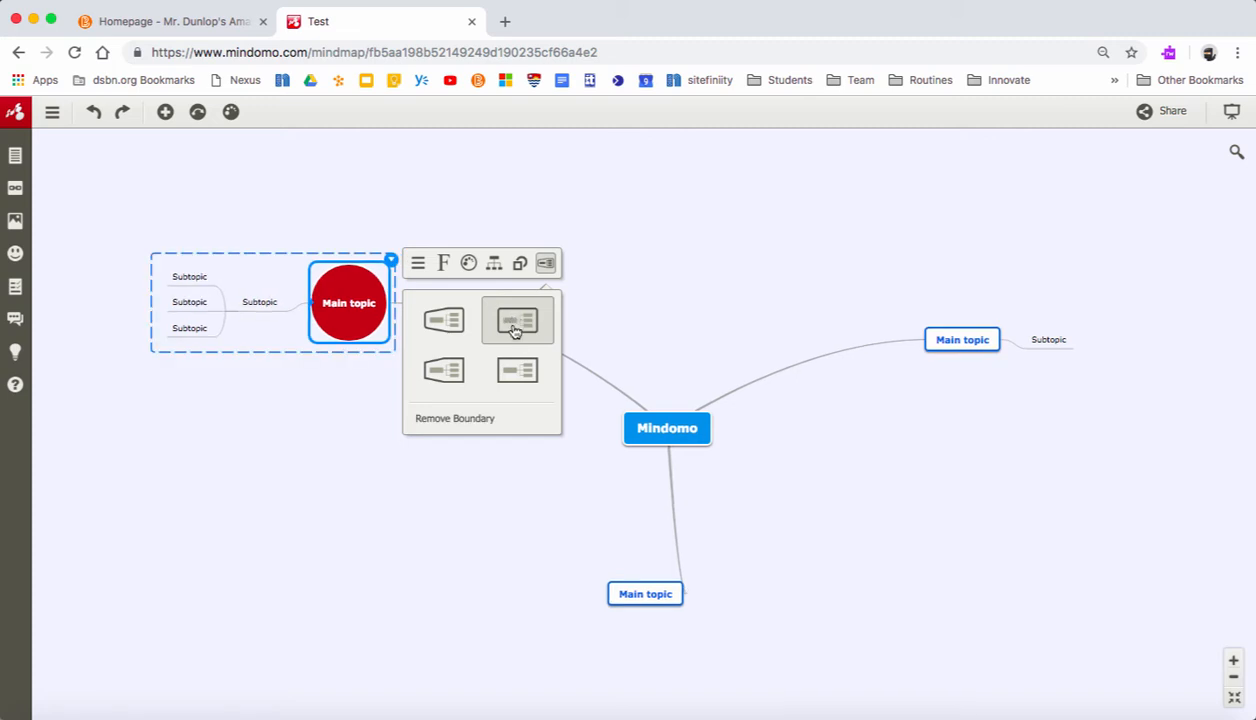
{"action": "left_click", "coordinate": [464, 374]}
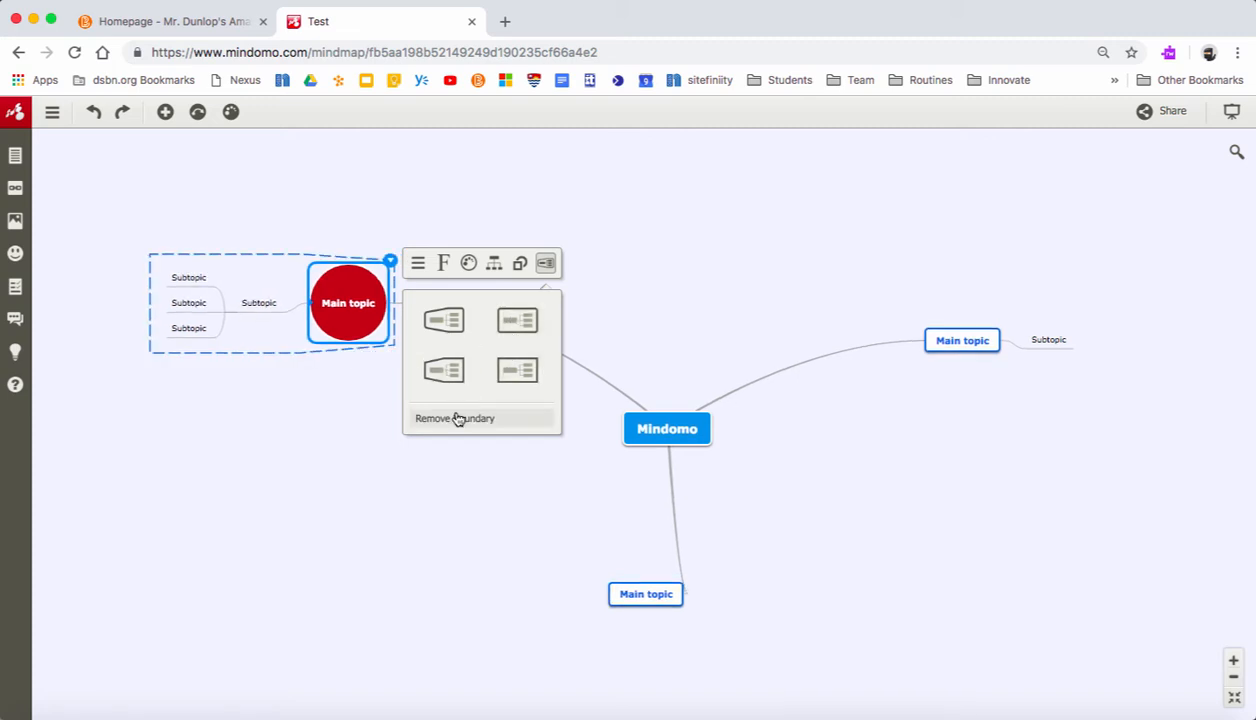
{"action": "left_click", "coordinate": [455, 416]}
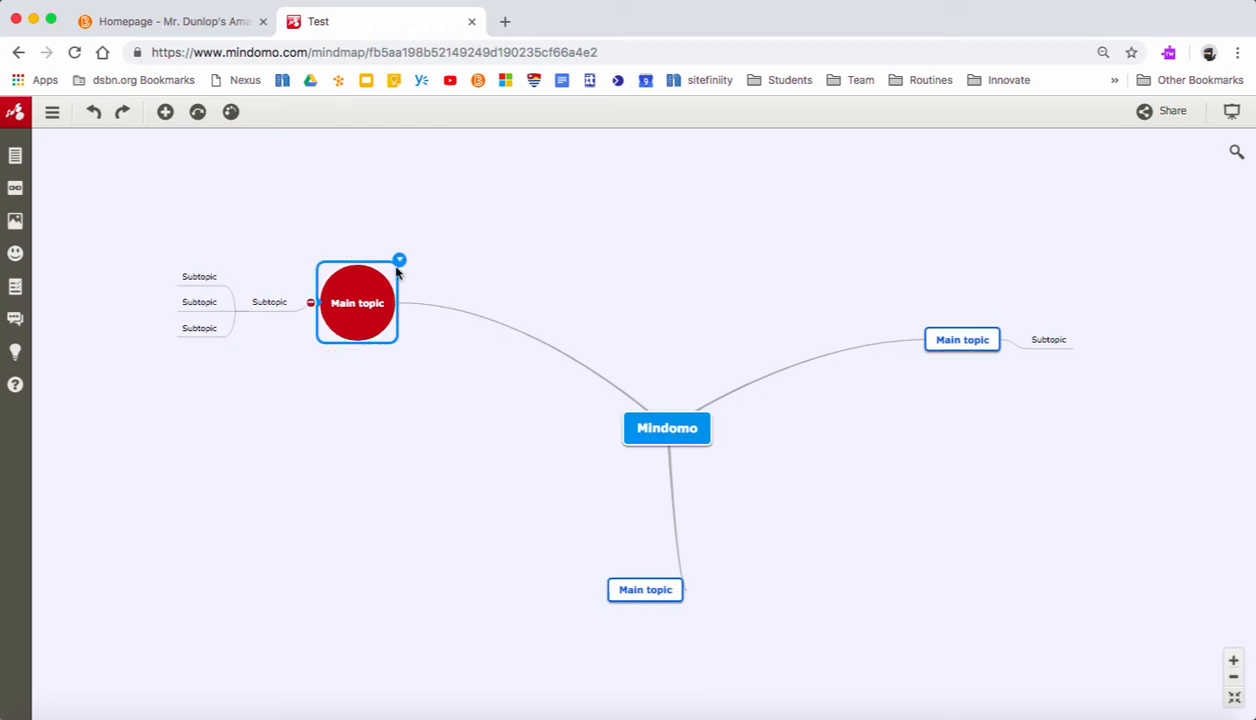
- Add a note reading Mindomo to the uppermost nested subtopic of the red main topic, and check the saved note
{"action": "left_click", "coordinate": [270, 305]}
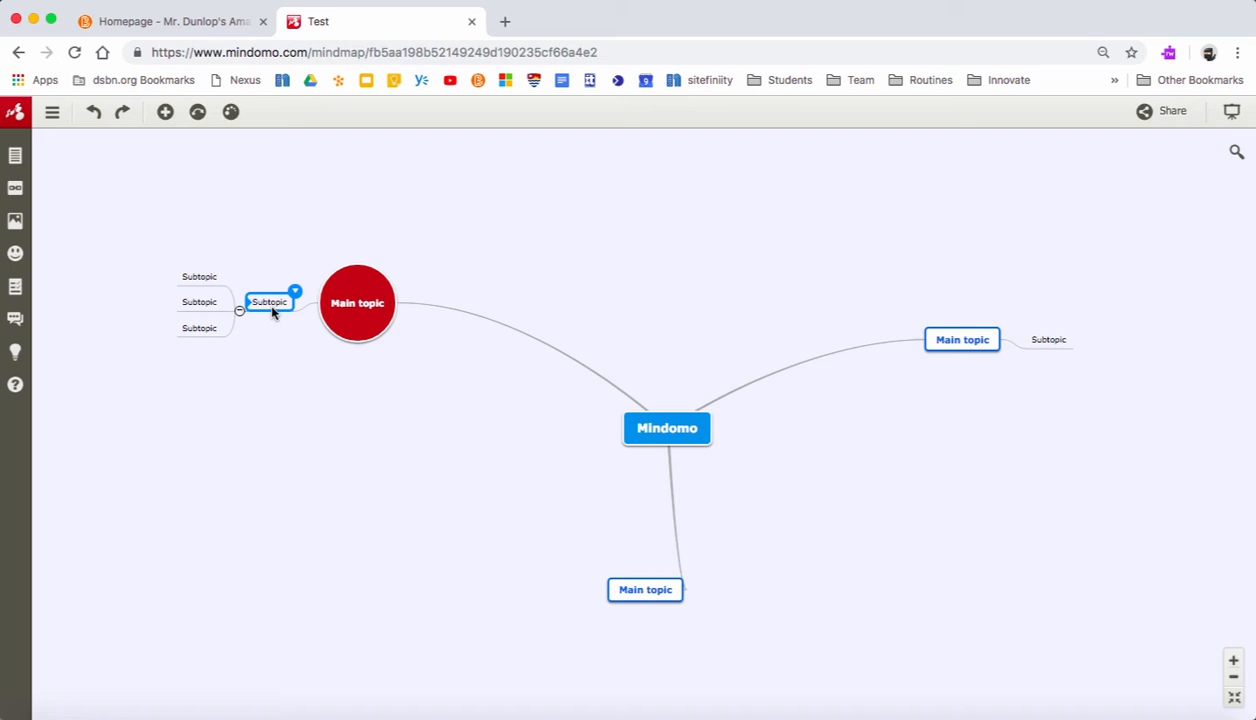
{"action": "left_click", "coordinate": [295, 291]}
{"action": "left_click", "coordinate": [197, 284]}
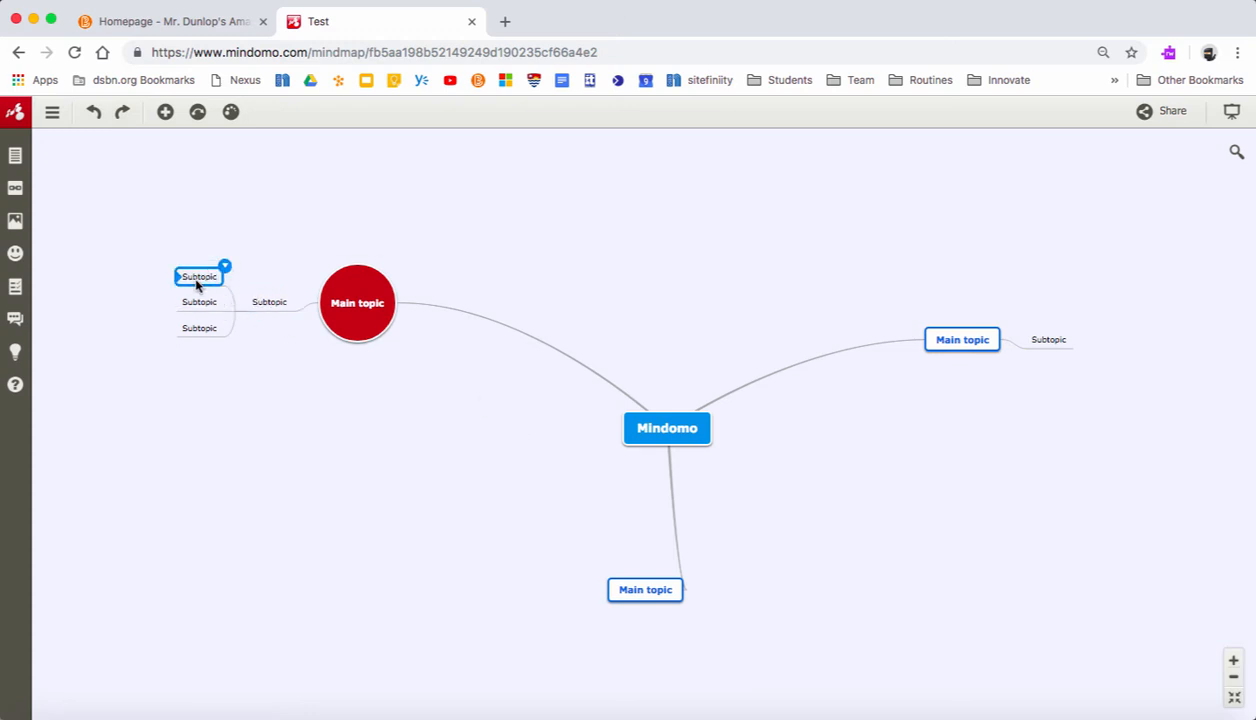
{"action": "left_click", "coordinate": [14, 157]}
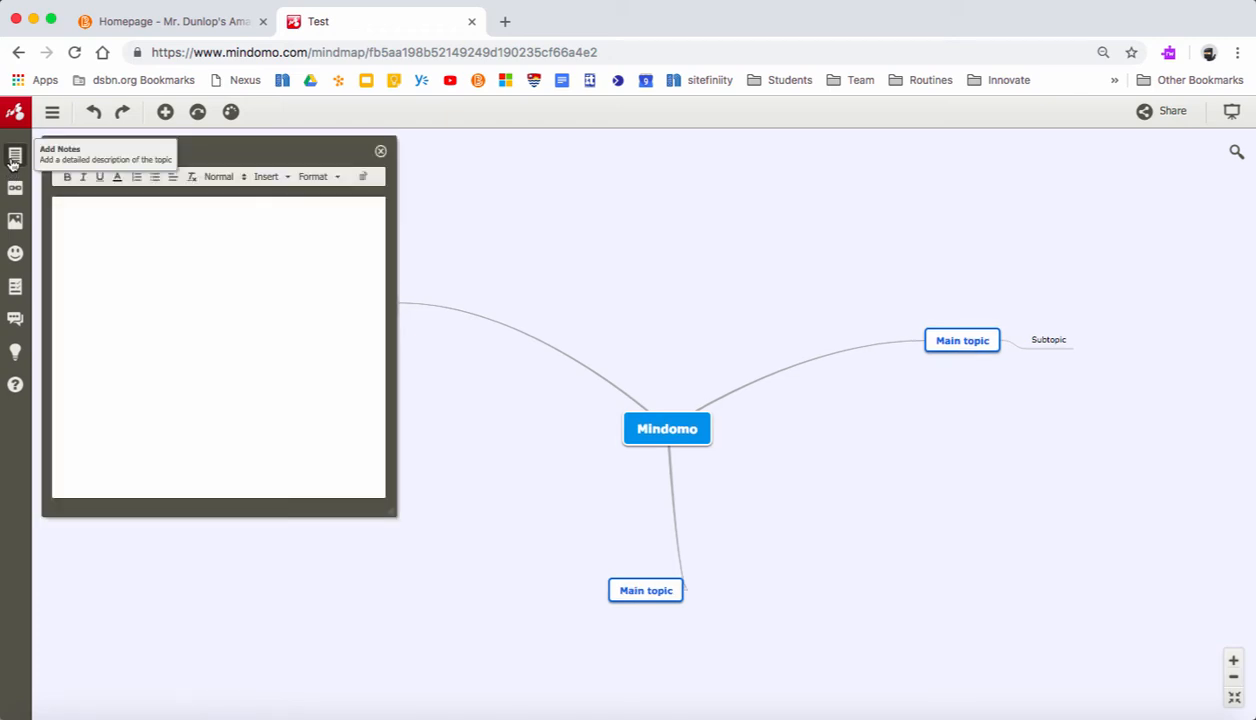
{"action": "left_click", "coordinate": [108, 210]}
{"action": "type", "text": "Mindomo"}
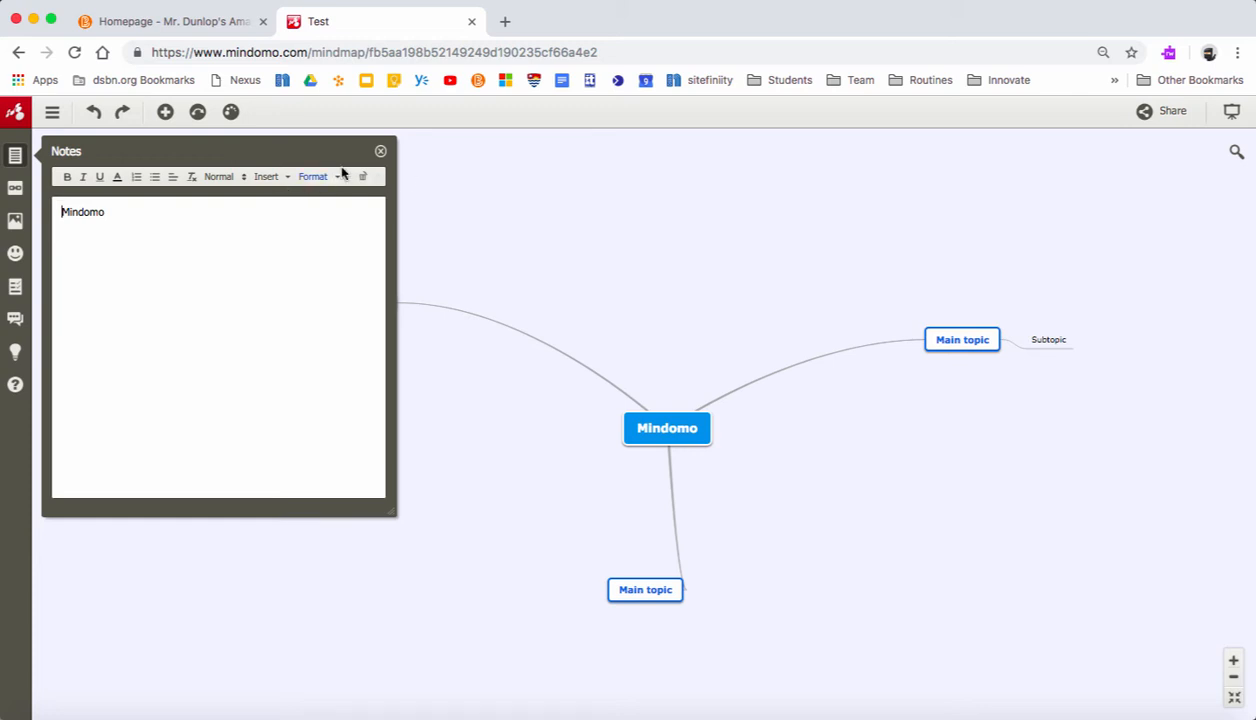
{"action": "left_click", "coordinate": [380, 151]}
{"action": "left_click", "coordinate": [17, 158]}
{"action": "left_click", "coordinate": [381, 152]}
- Open the hyperlink and attachment options for the uppermost nested subtopic and view the available link types
{"action": "left_click", "coordinate": [17, 190]}
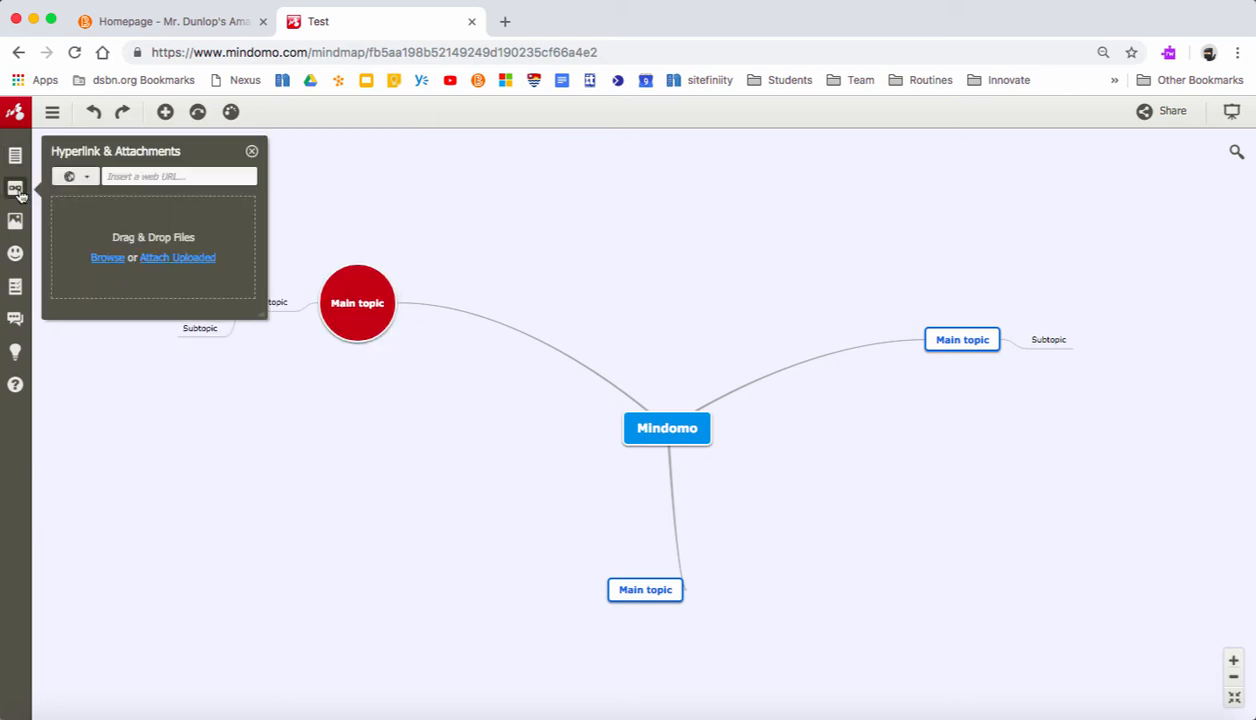
{"action": "left_click", "coordinate": [87, 178]}
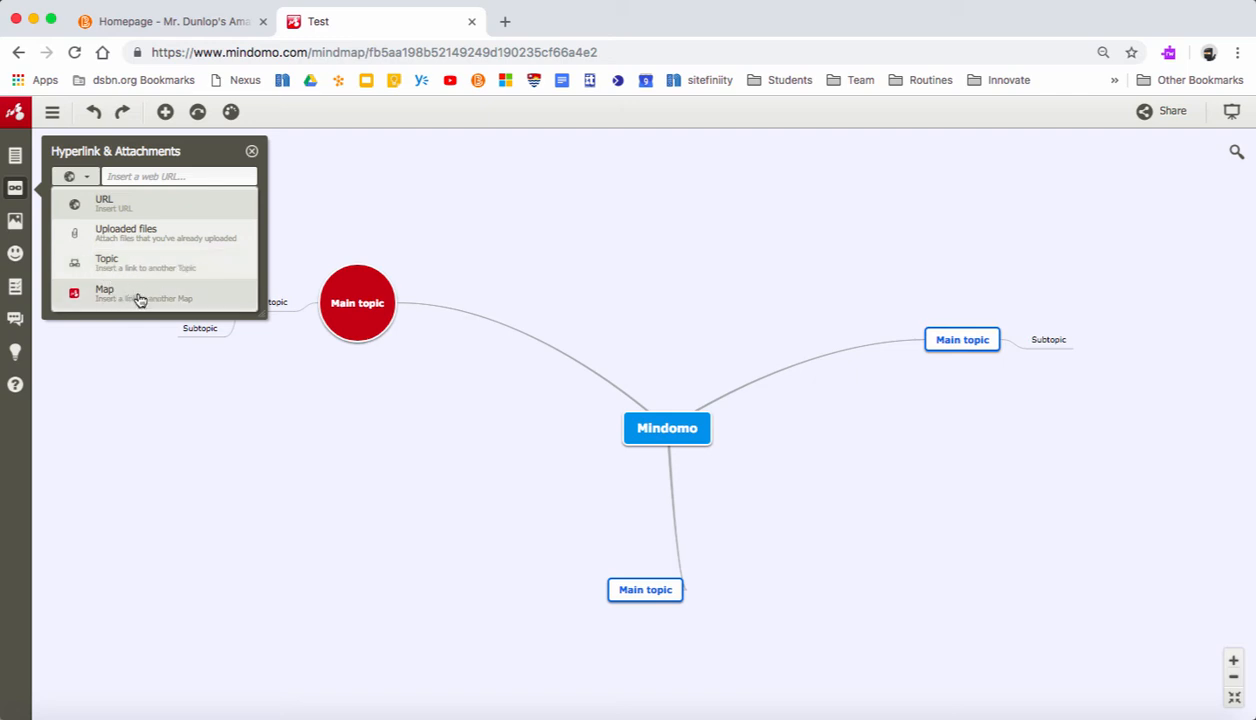
- Search YouTube for Mindomo, attach the first video to the uppermost nested subtopic, and review the multimedia settings, including the sound recorder
{"action": "left_click", "coordinate": [18, 229]}
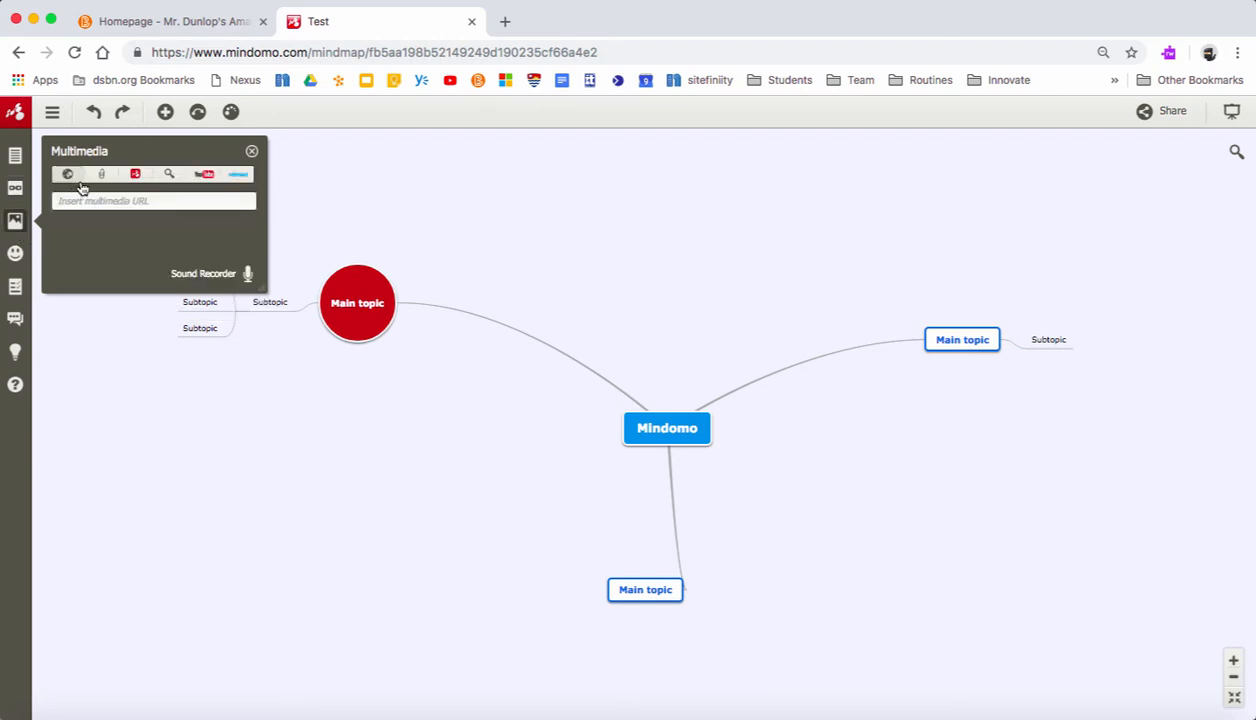
{"action": "left_click", "coordinate": [203, 177]}
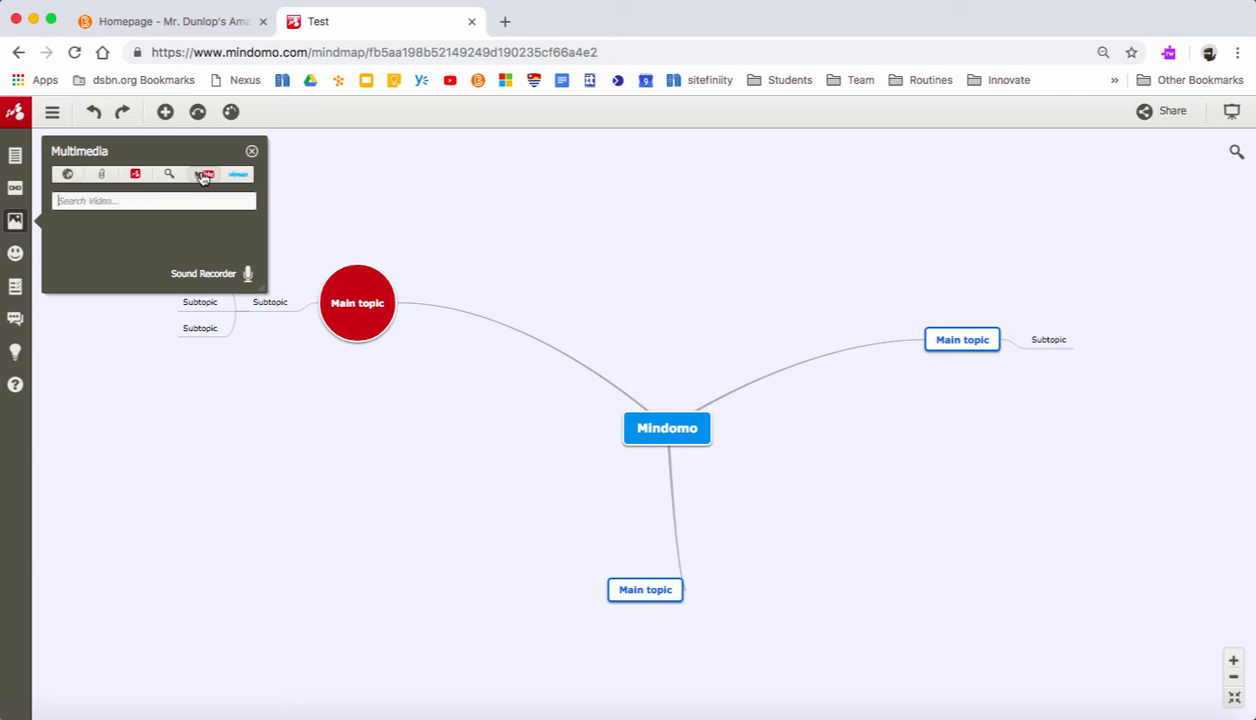
{"action": "left_click", "coordinate": [154, 196]}
{"action": "type", "text": "Mindomo"}
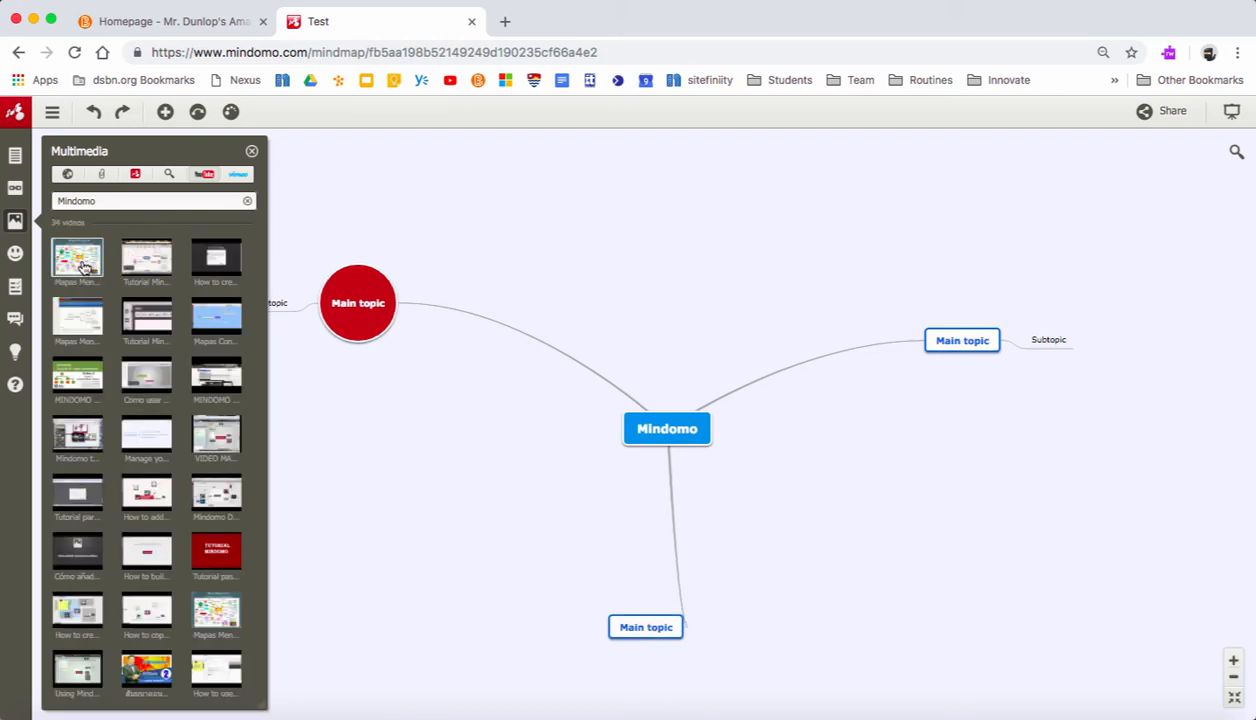
{"action": "left_click", "coordinate": [251, 152]}
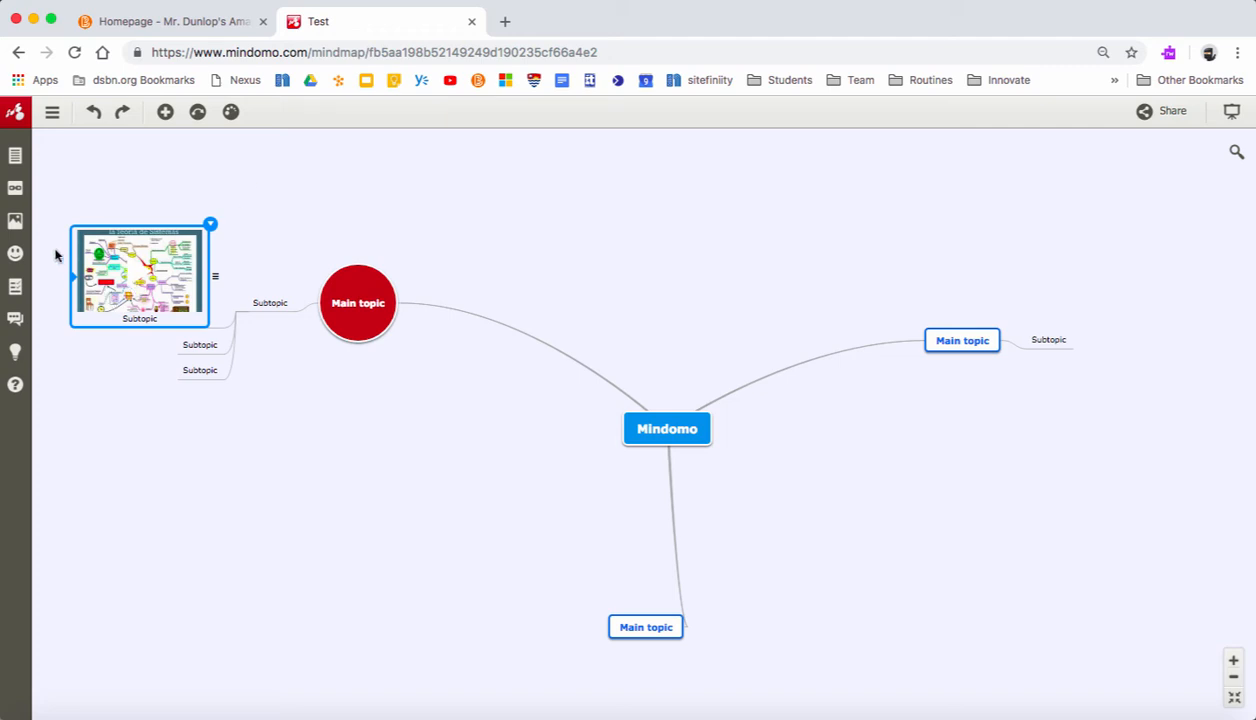
{"action": "left_click", "coordinate": [15, 220]}
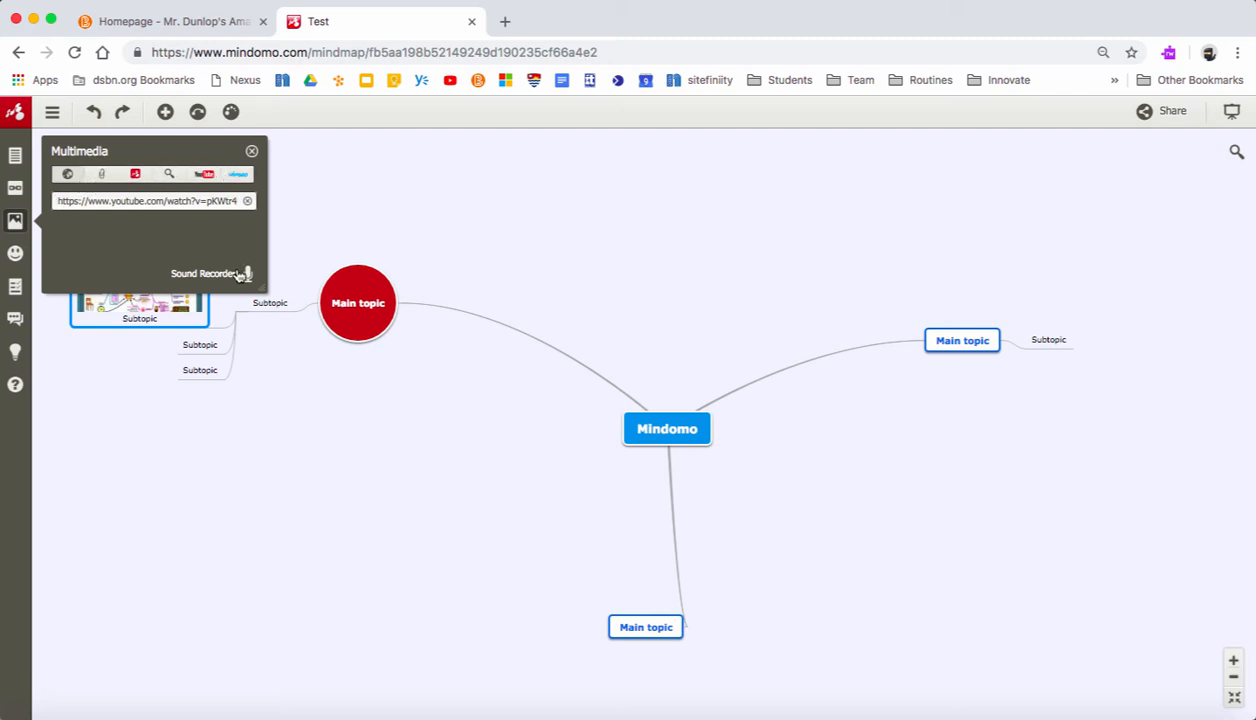
{"action": "left_click", "coordinate": [252, 151]}
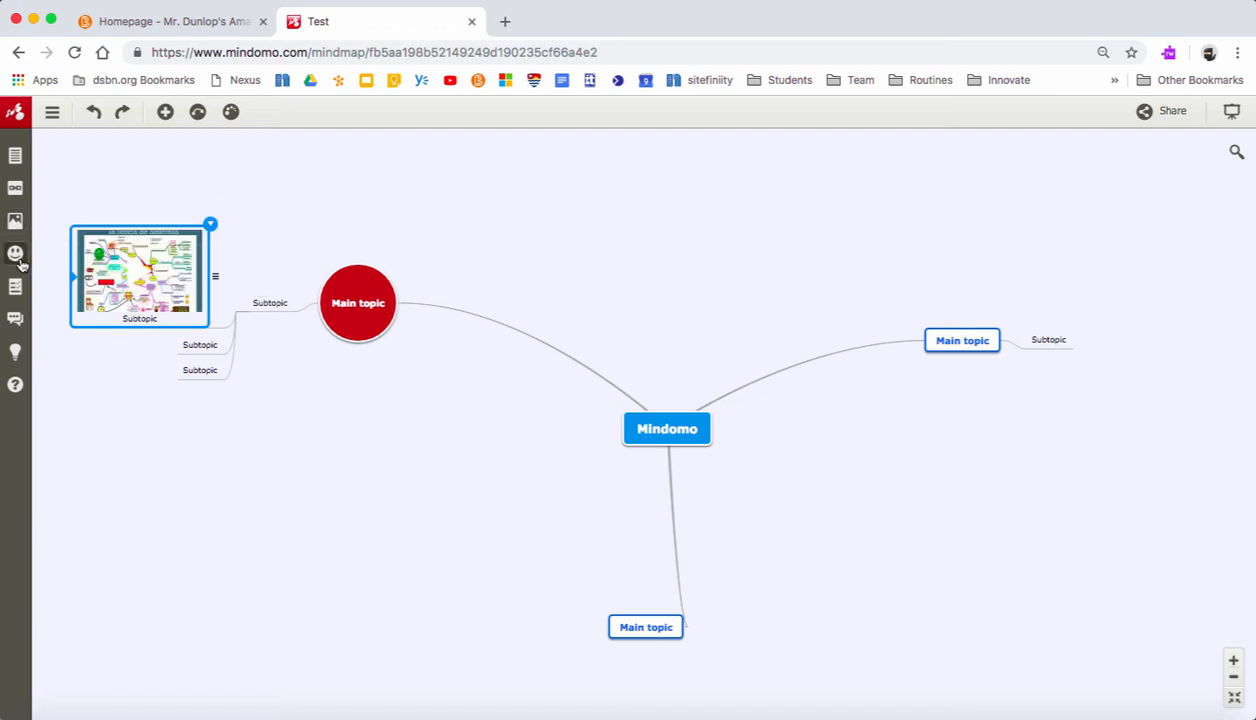
- Add the sunglasses smiley icon to the lowest nested subtopic of the red main topic
{"action": "left_click", "coordinate": [212, 374]}
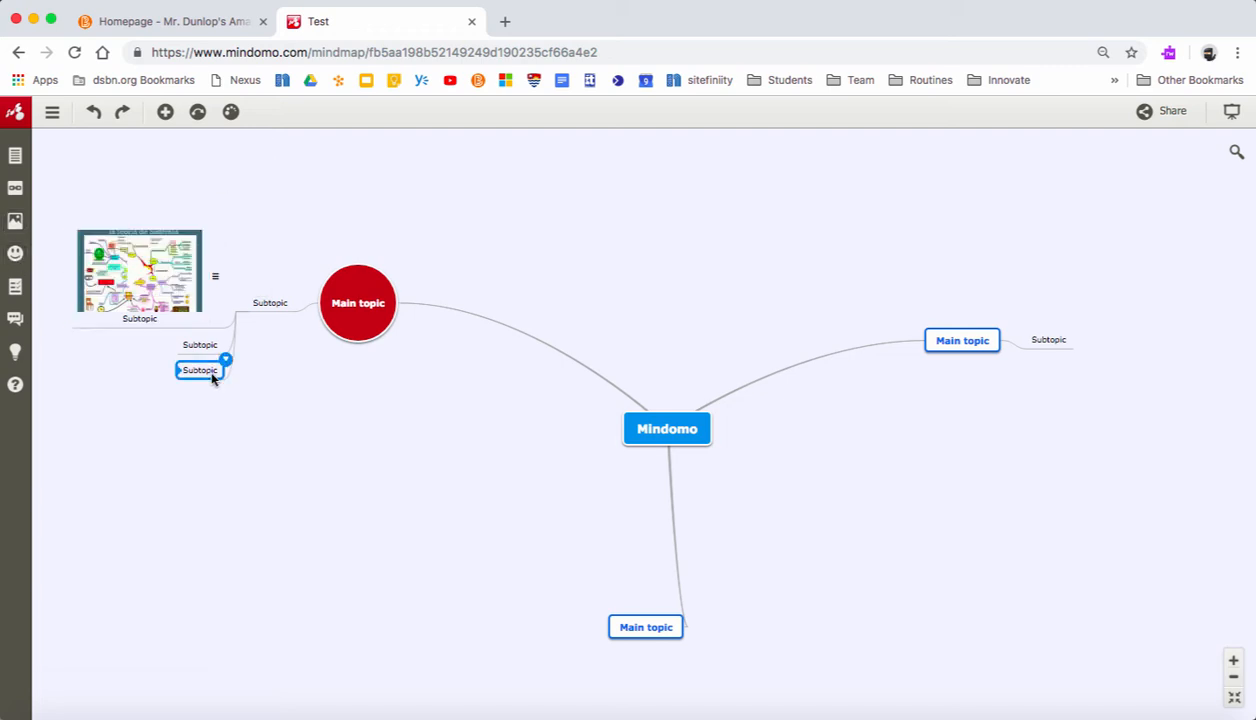
{"action": "left_click", "coordinate": [16, 265]}
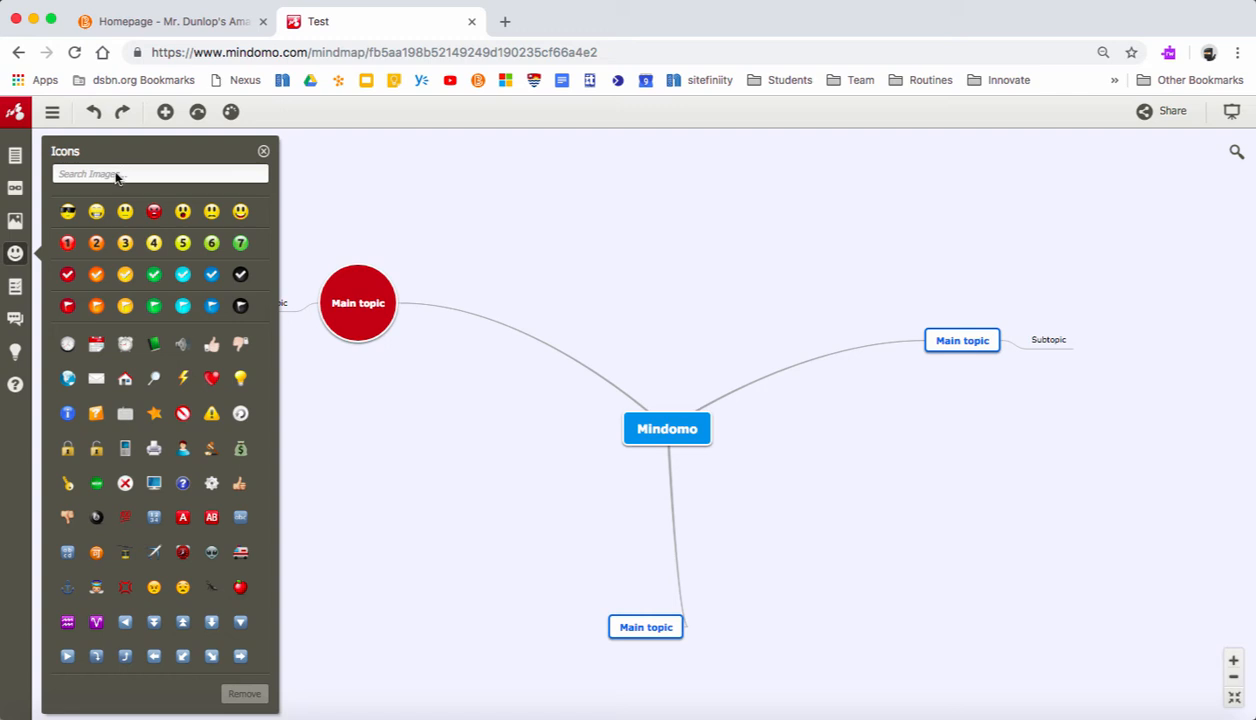
{"action": "left_click", "coordinate": [68, 211]}
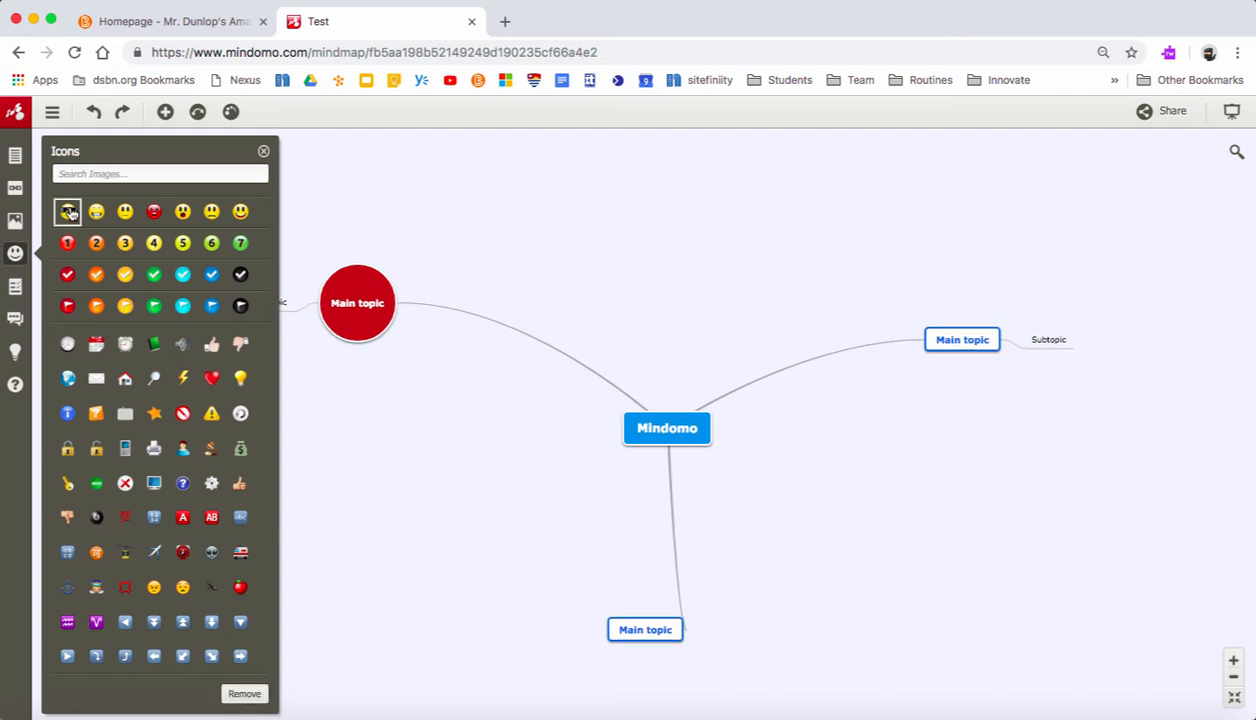
{"action": "left_click", "coordinate": [263, 151]}
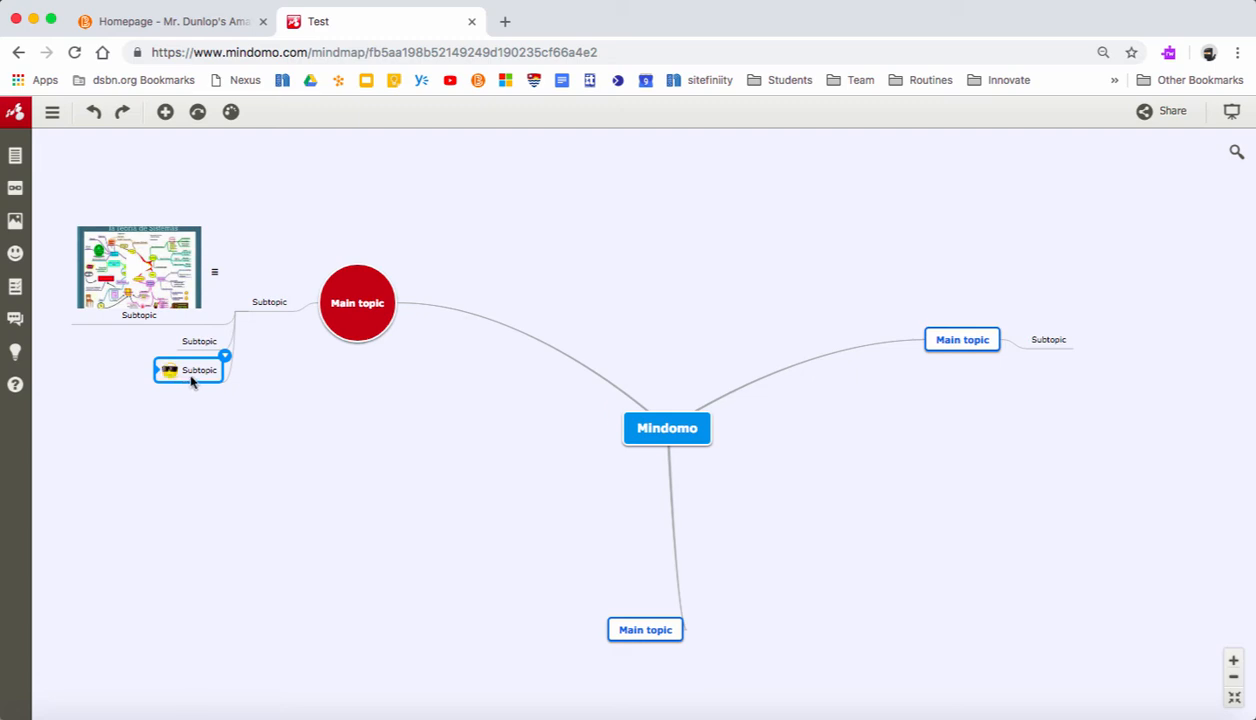
- Examine the task info, comments and Mindomo Bookmarks options for the subtopic with the smiley icon
{"action": "left_click", "coordinate": [15, 292]}
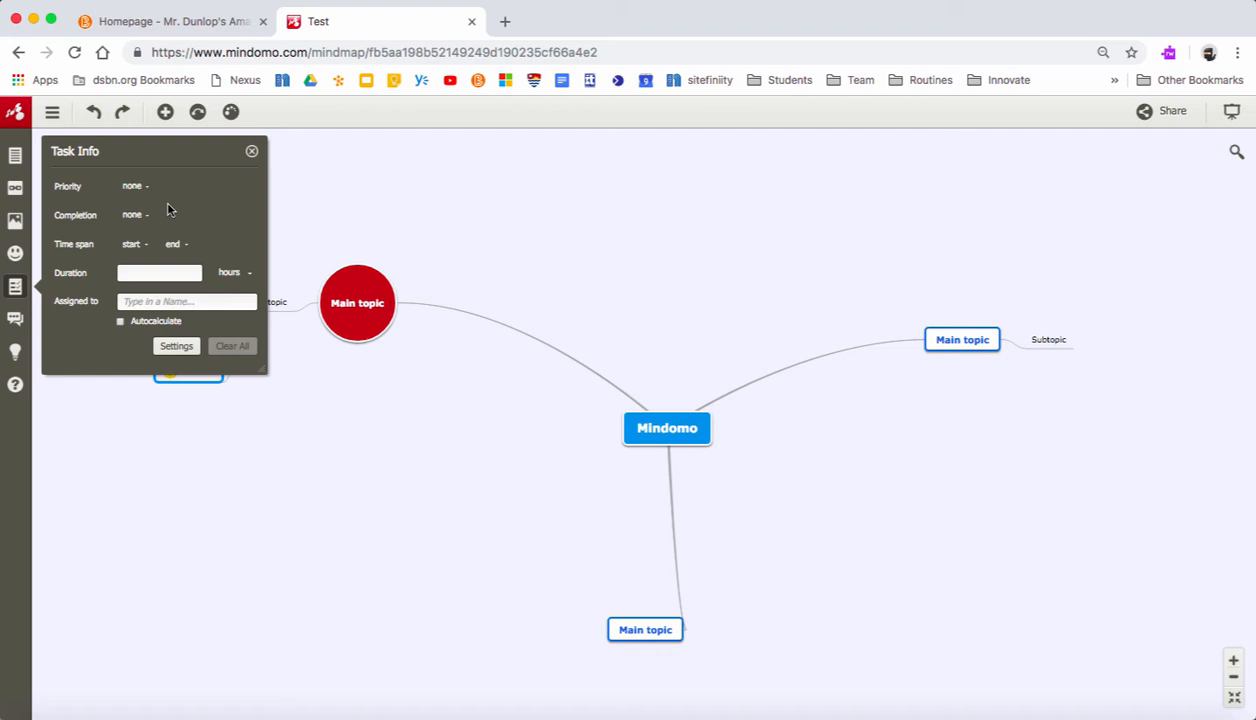
{"action": "left_click", "coordinate": [15, 322]}
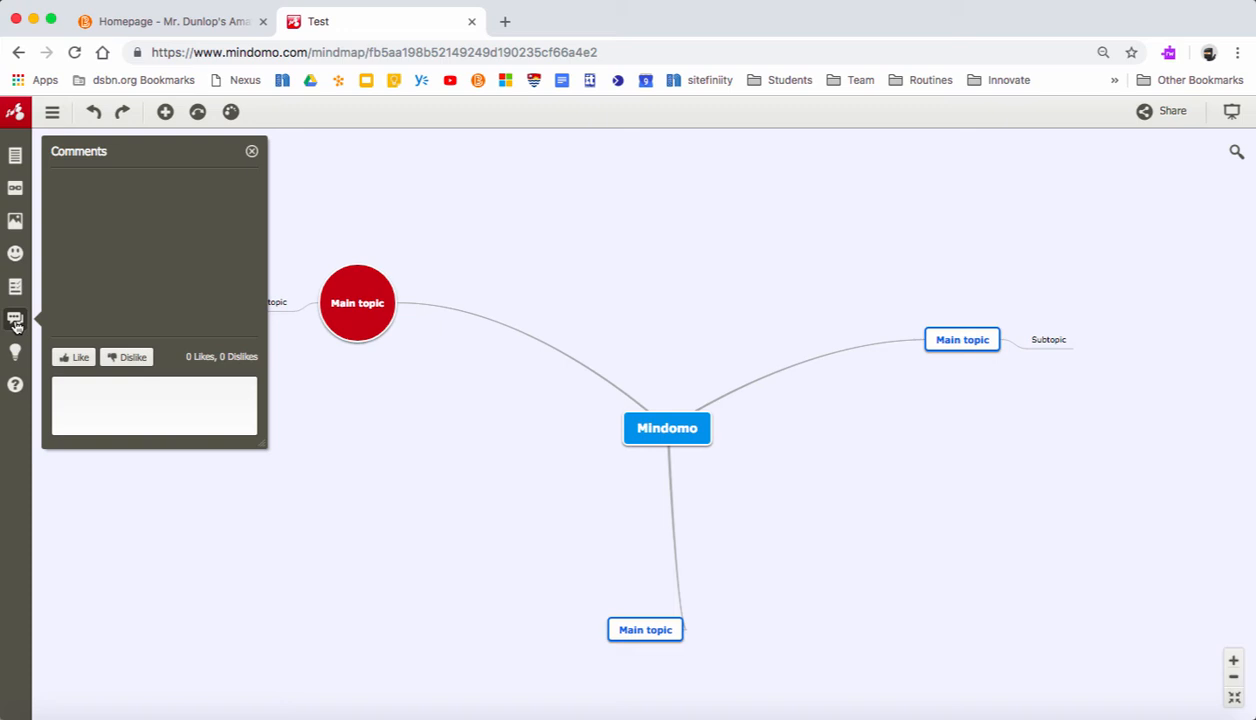
{"action": "left_click", "coordinate": [15, 322]}
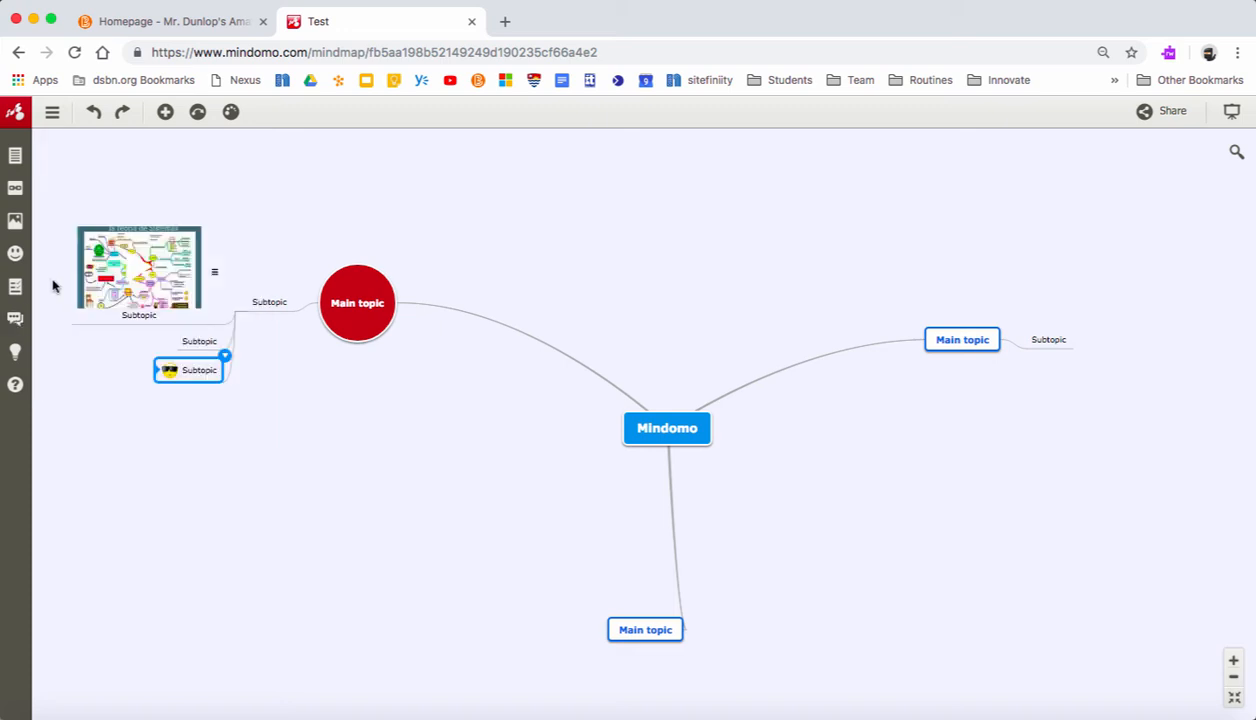
{"action": "left_click", "coordinate": [13, 352]}
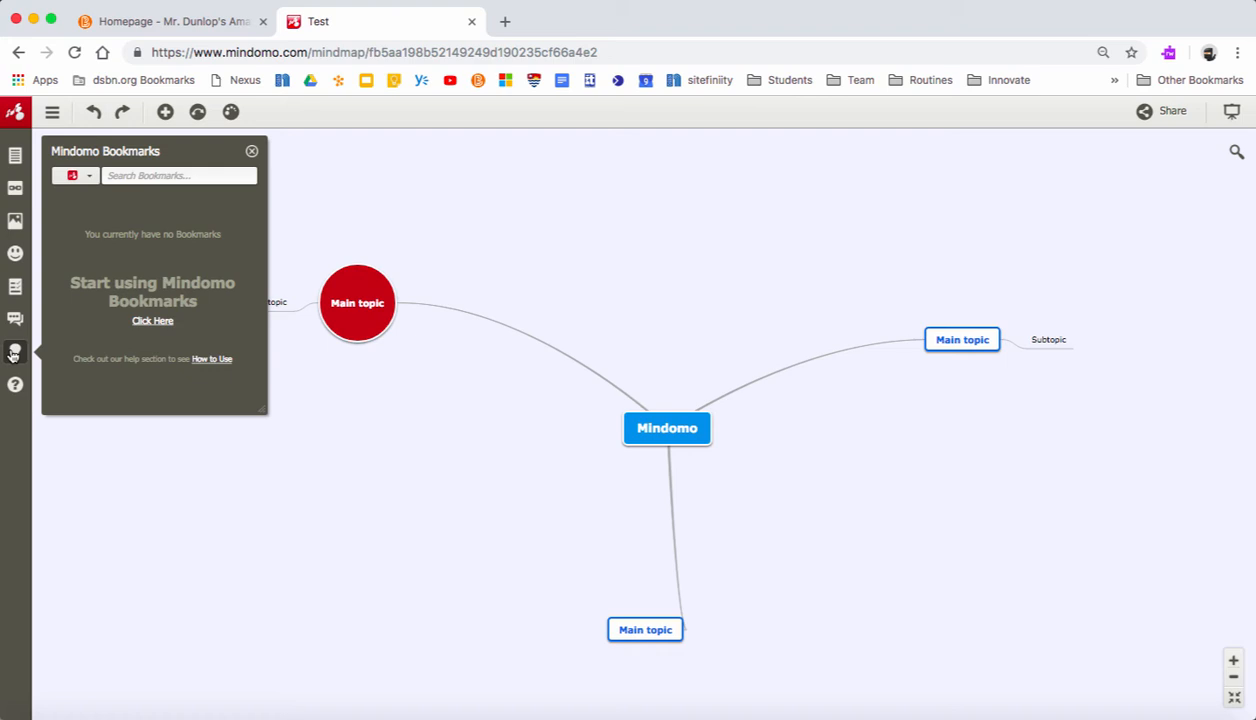
- Browse the list of Mindomo tutorial videos and close it
{"action": "left_click", "coordinate": [16, 385]}
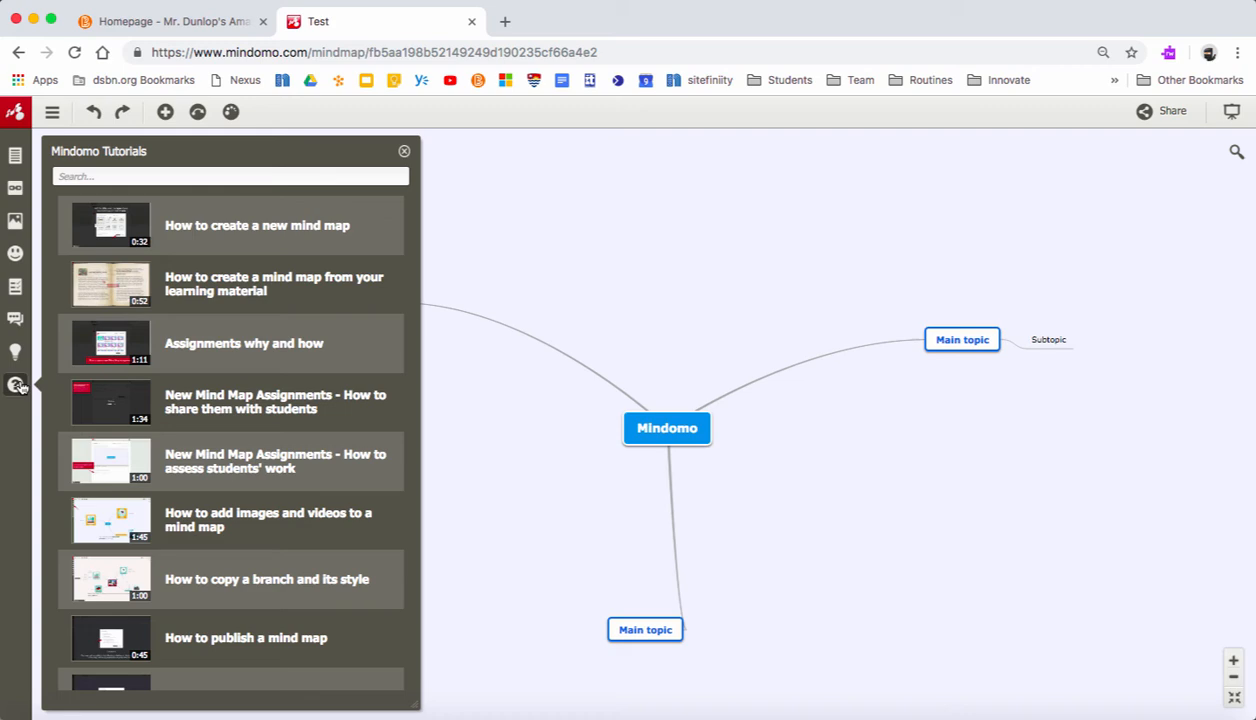
{"action": "scroll", "coordinate": [172, 490], "scroll_direction": "down", "scroll_amount": 5}
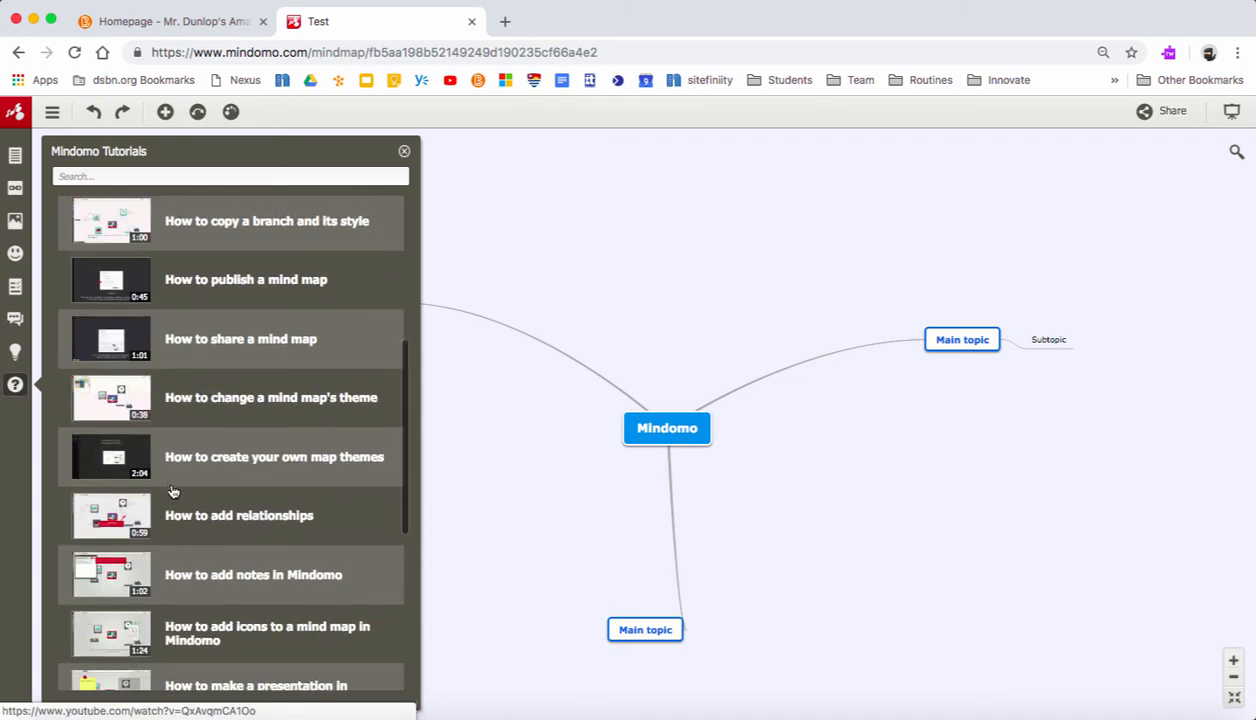
{"action": "scroll", "coordinate": [172, 490], "scroll_direction": "down", "scroll_amount": 5}
{"action": "scroll", "coordinate": [266, 345], "scroll_direction": "up", "scroll_amount": 15}
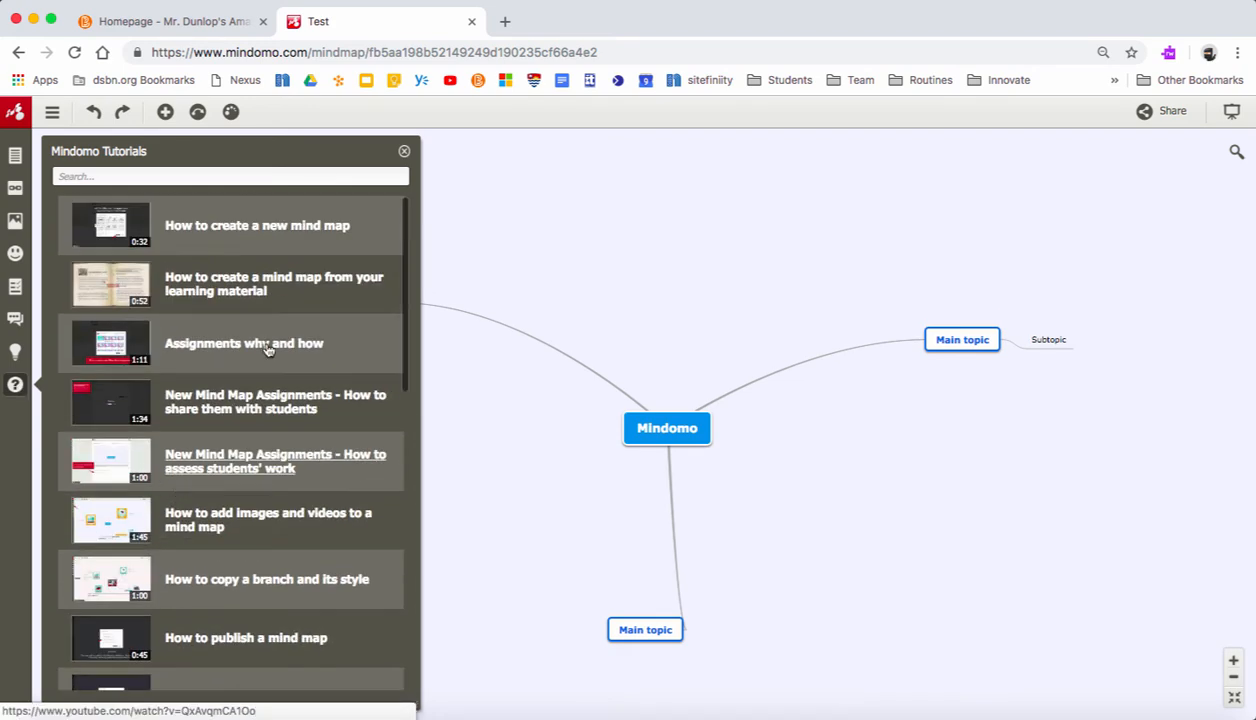
{"action": "left_click", "coordinate": [403, 153]}
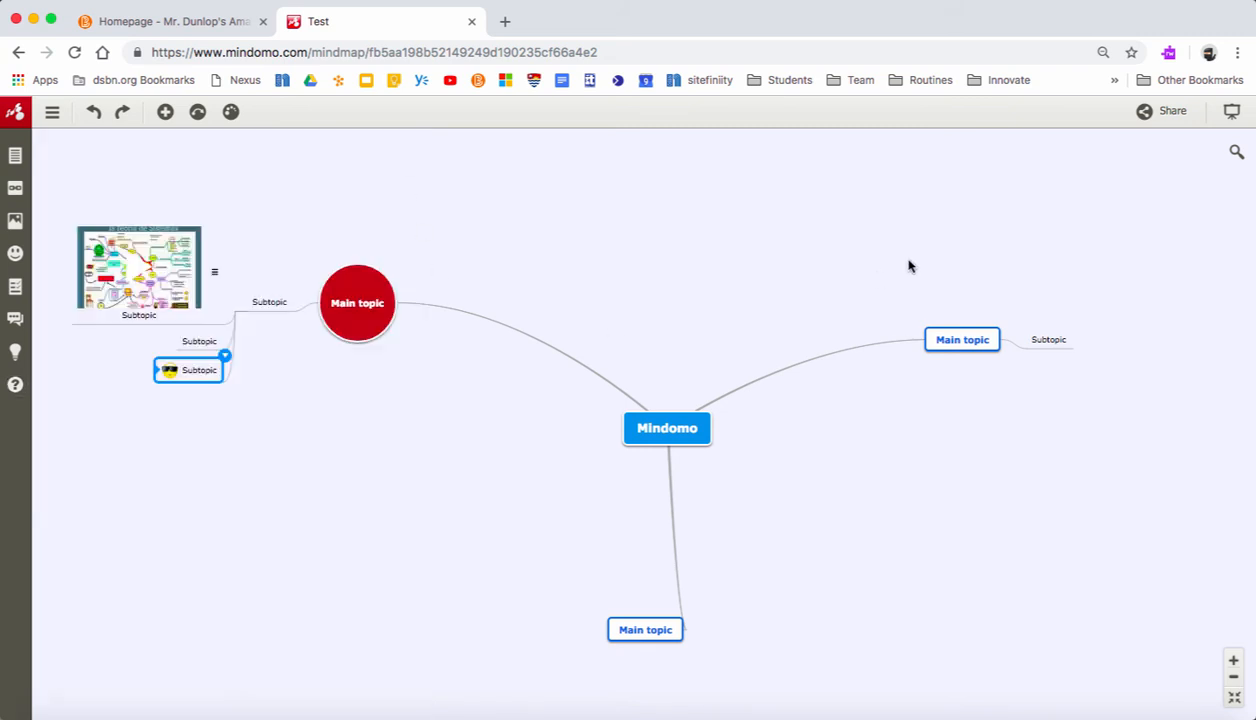
- Share the map with edit access by sending an e-mail invitation to the student's address, keeping modification notifications on
{"action": "left_click", "coordinate": [1154, 113]}
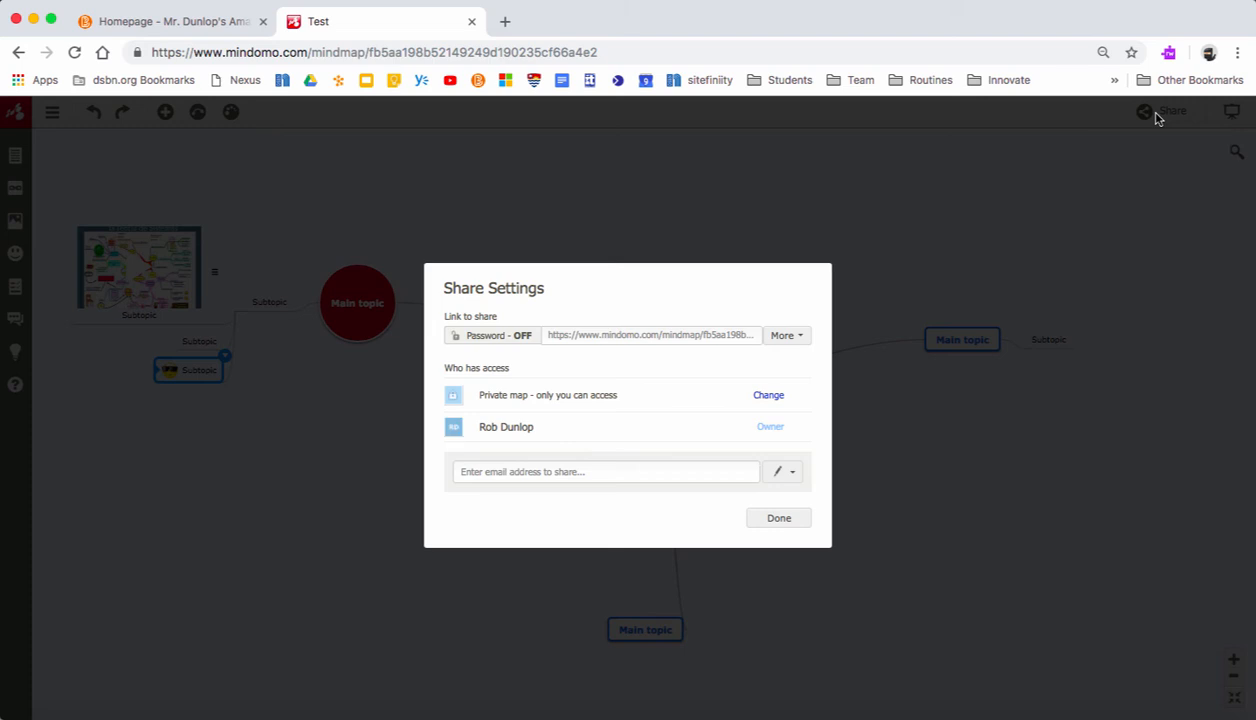
{"action": "left_click", "coordinate": [531, 476]}
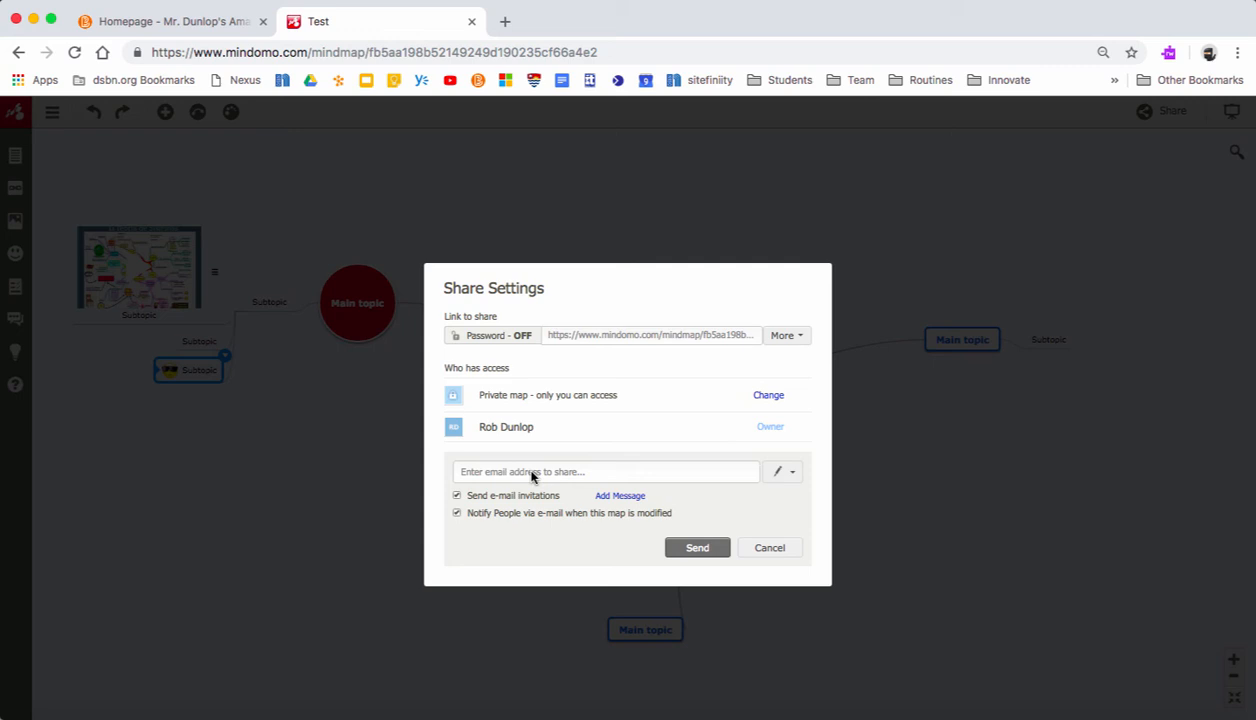
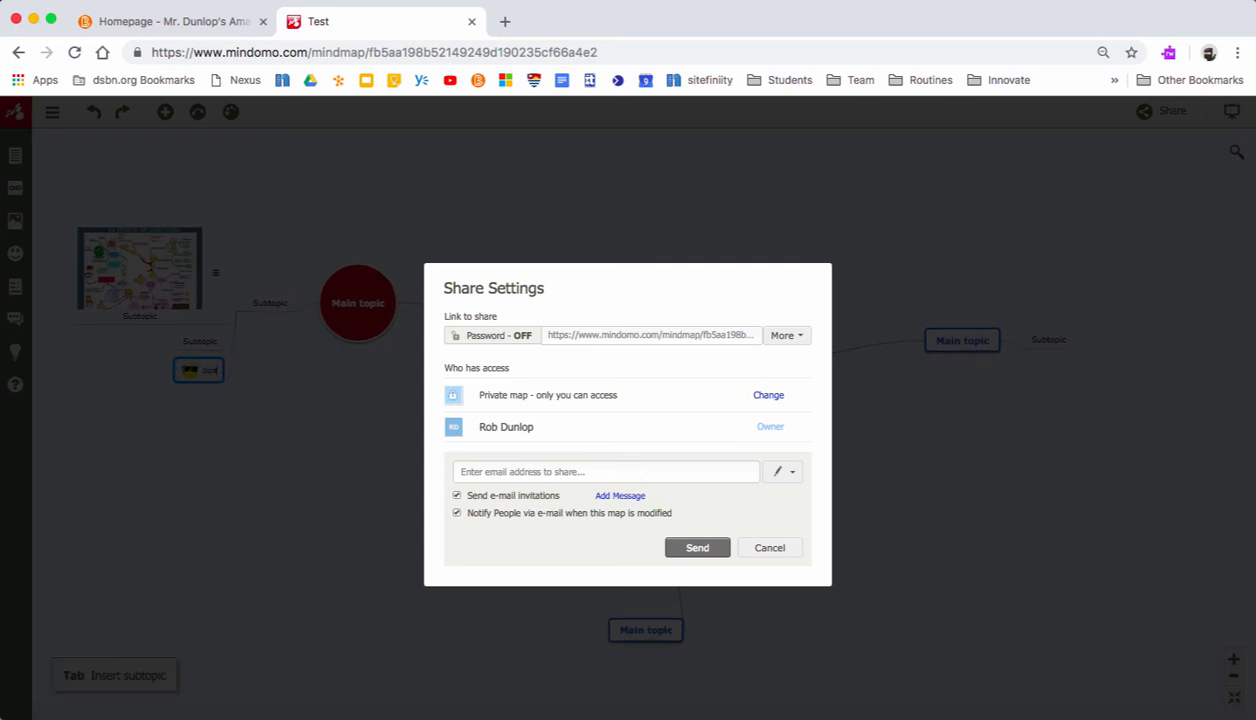
{"action": "left_click", "coordinate": [531, 467]}
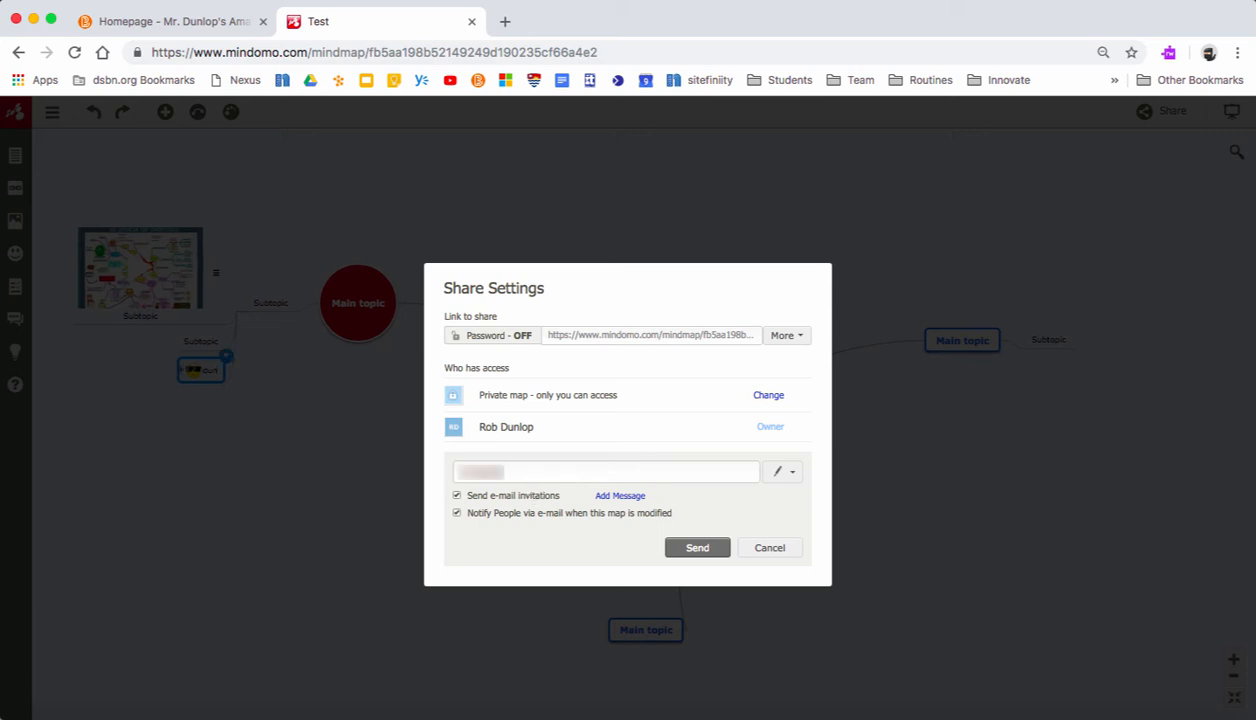
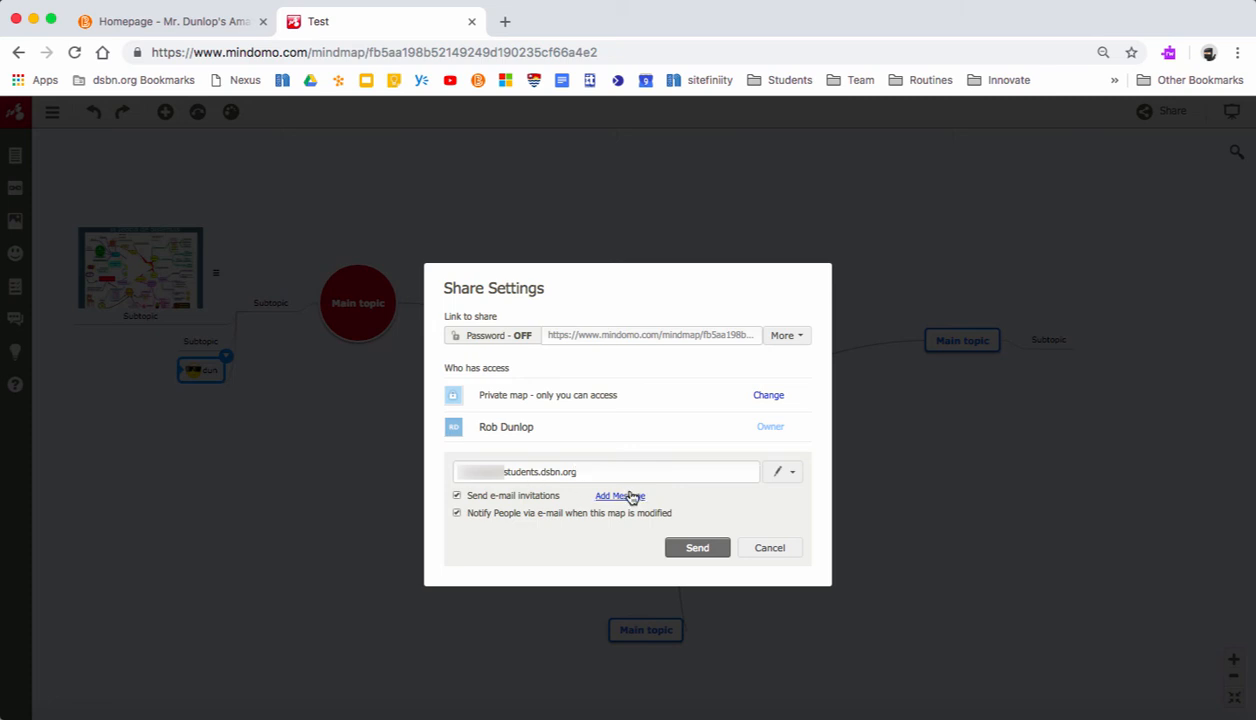
{"action": "left_click", "coordinate": [686, 547]}
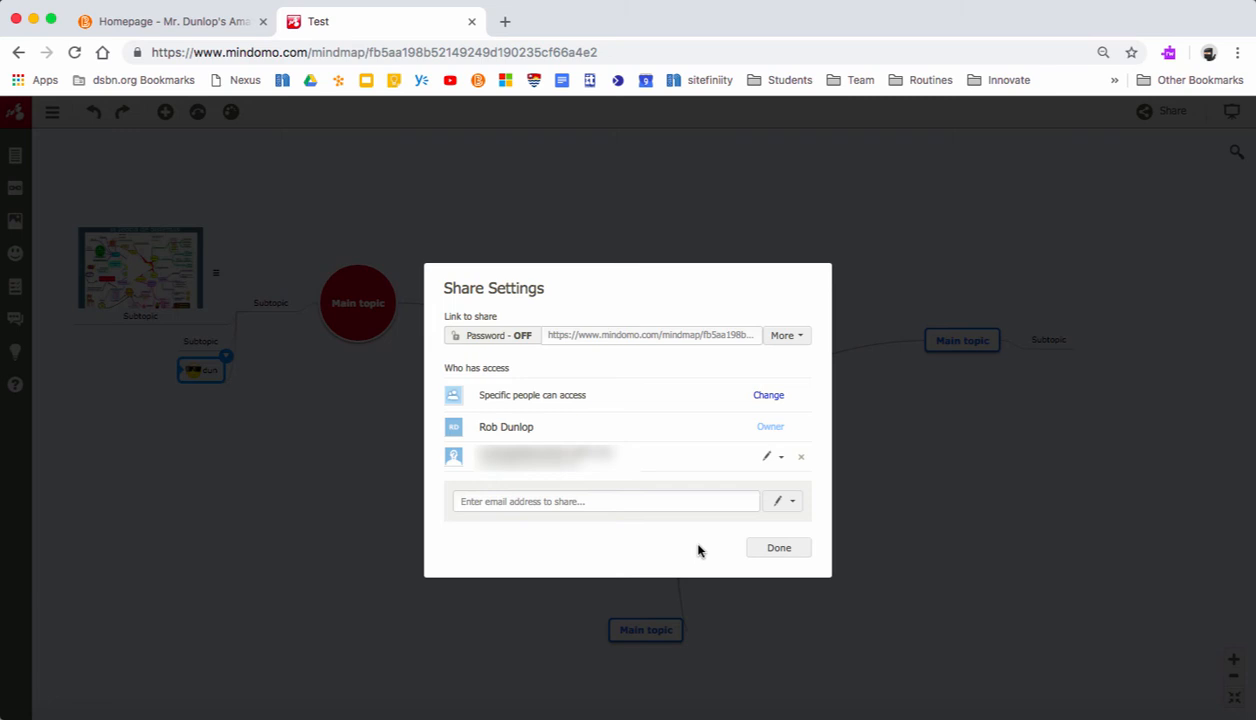
{"action": "left_click", "coordinate": [780, 548]}
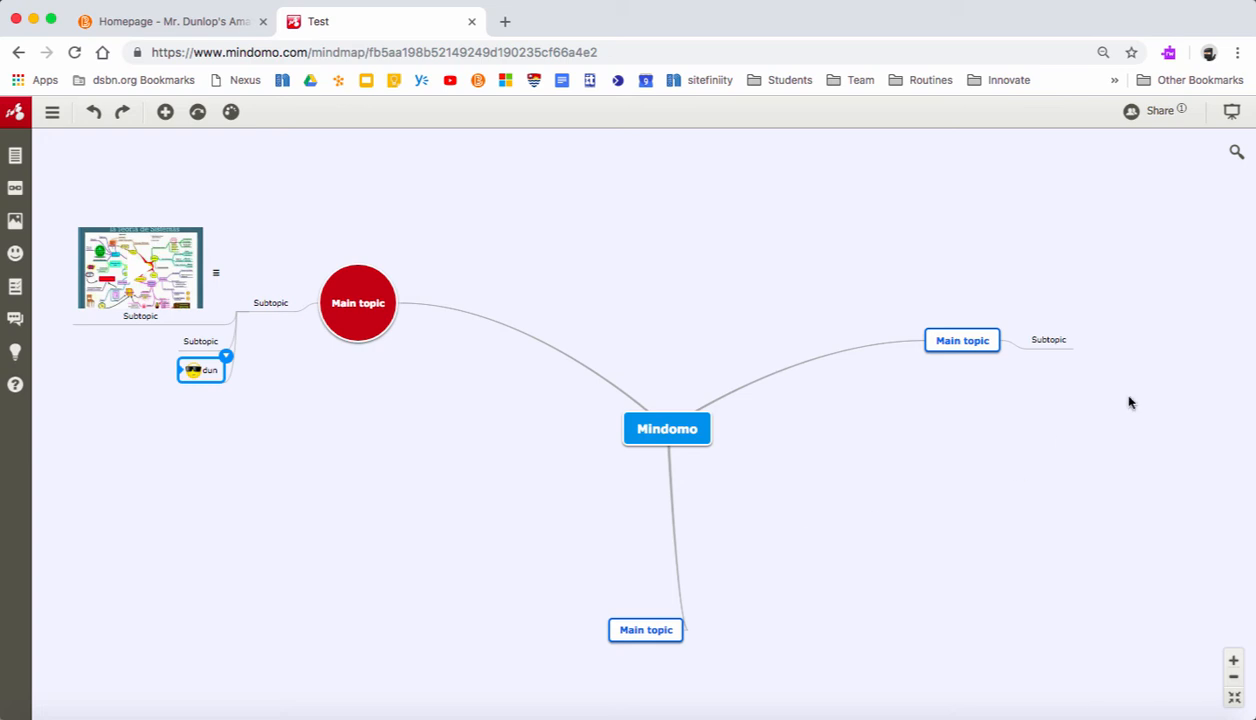
- Start a presentation of the map and shrink slide 1 to frame only the central Mindomo topic
{"action": "left_click", "coordinate": [1232, 114]}
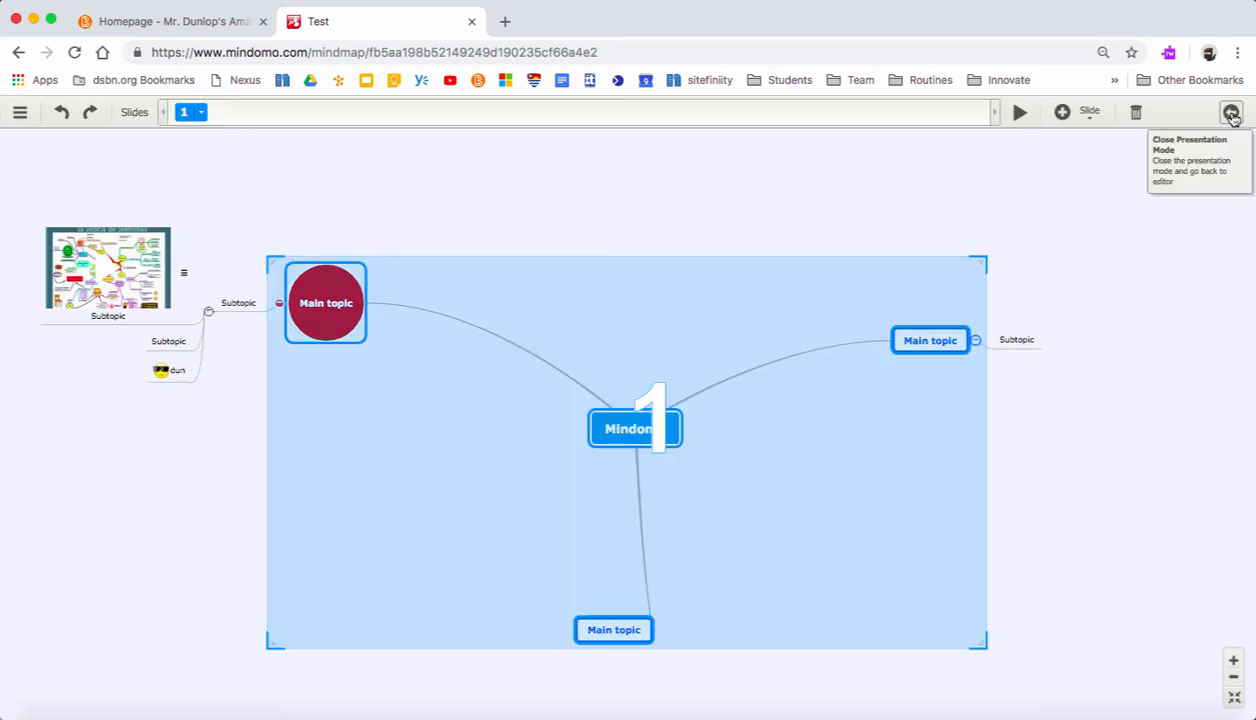
{"action": "left_click_drag", "start_coordinate": [982, 258], "coordinate": [715, 261]}
{"action": "left_click_drag", "start_coordinate": [270, 642], "coordinate": [293, 625]}
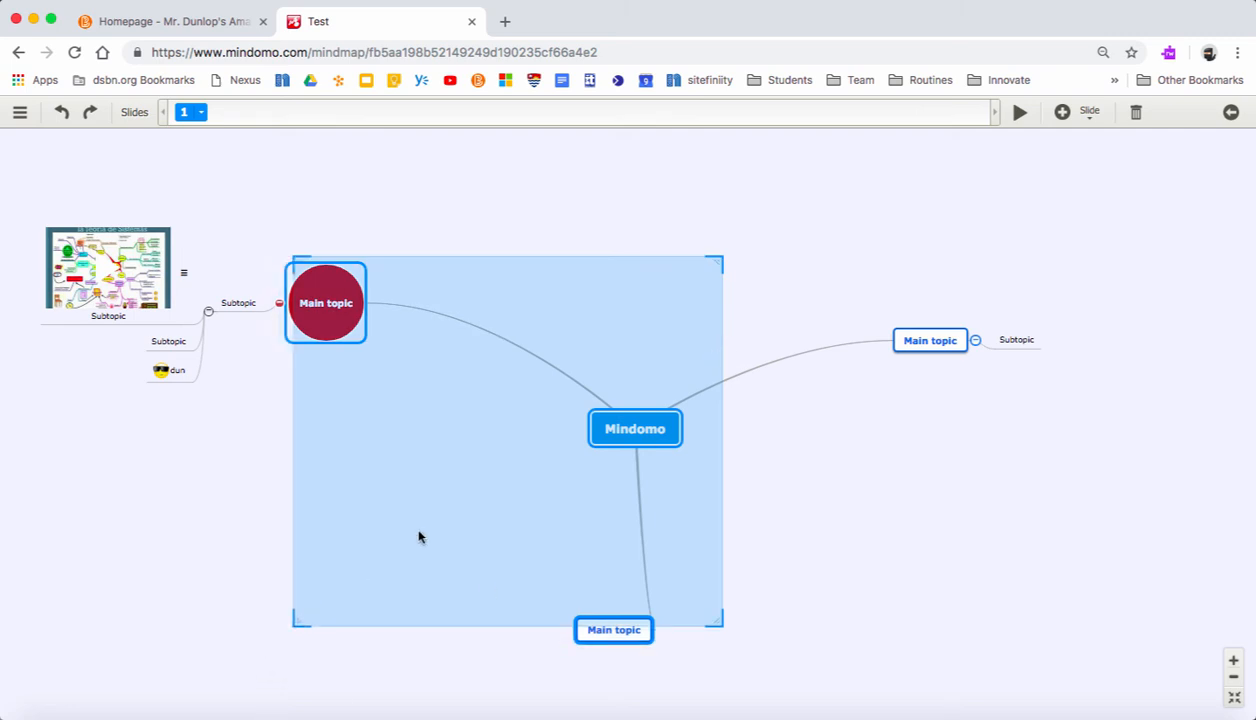
{"action": "left_click_drag", "start_coordinate": [419, 537], "coordinate": [557, 460]}
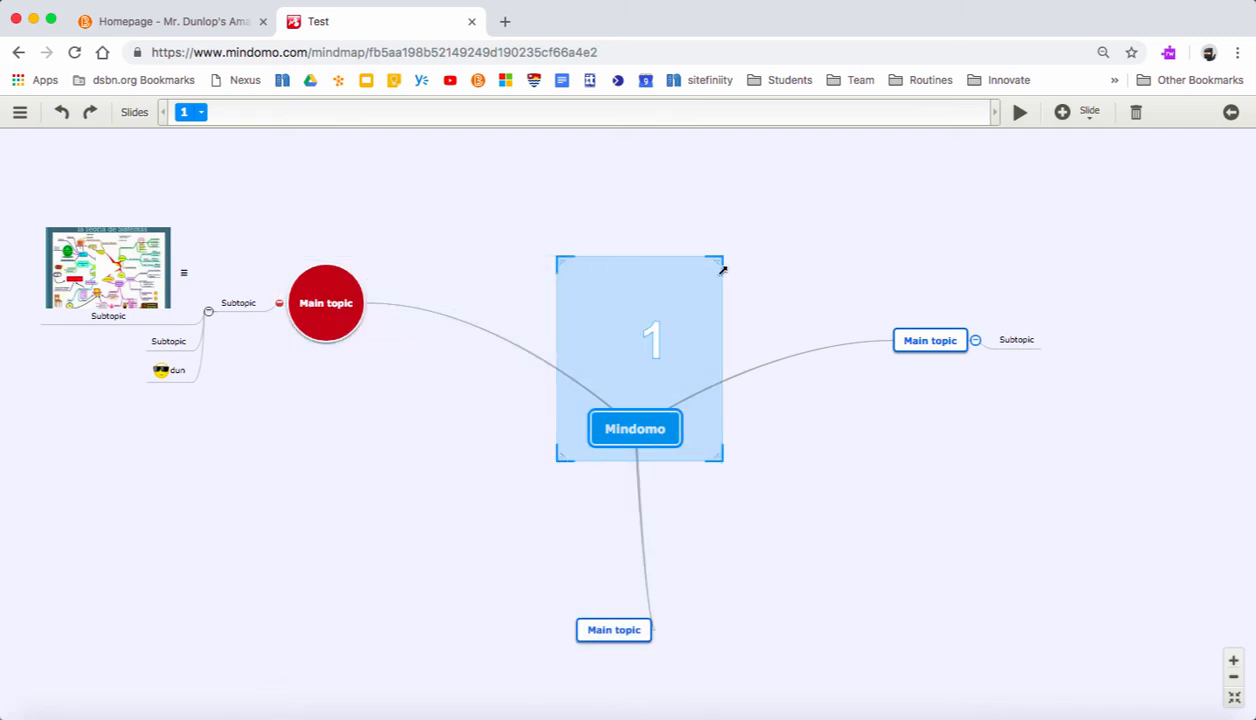
{"action": "left_click_drag", "start_coordinate": [715, 280], "coordinate": [708, 400]}
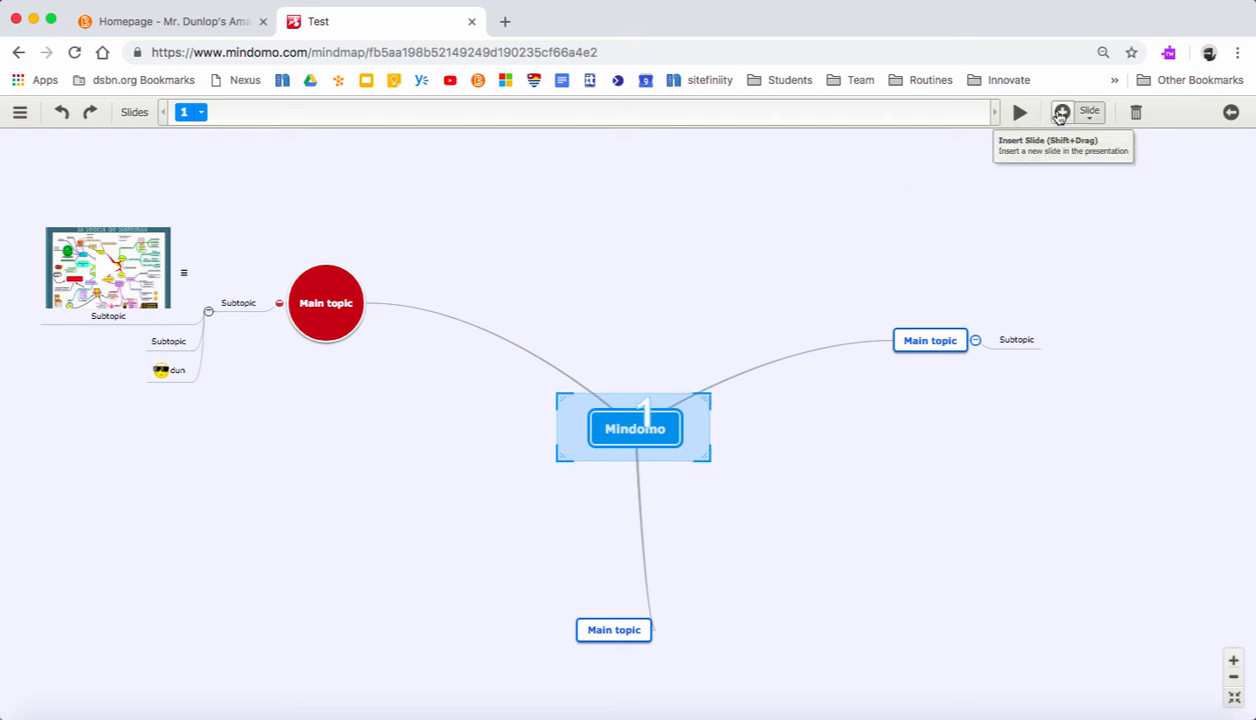
- Insert slide 2 framing the red main topic and slide 3 framing the video subtopic and the subtopic directly below it
{"action": "left_click", "coordinate": [1061, 113]}
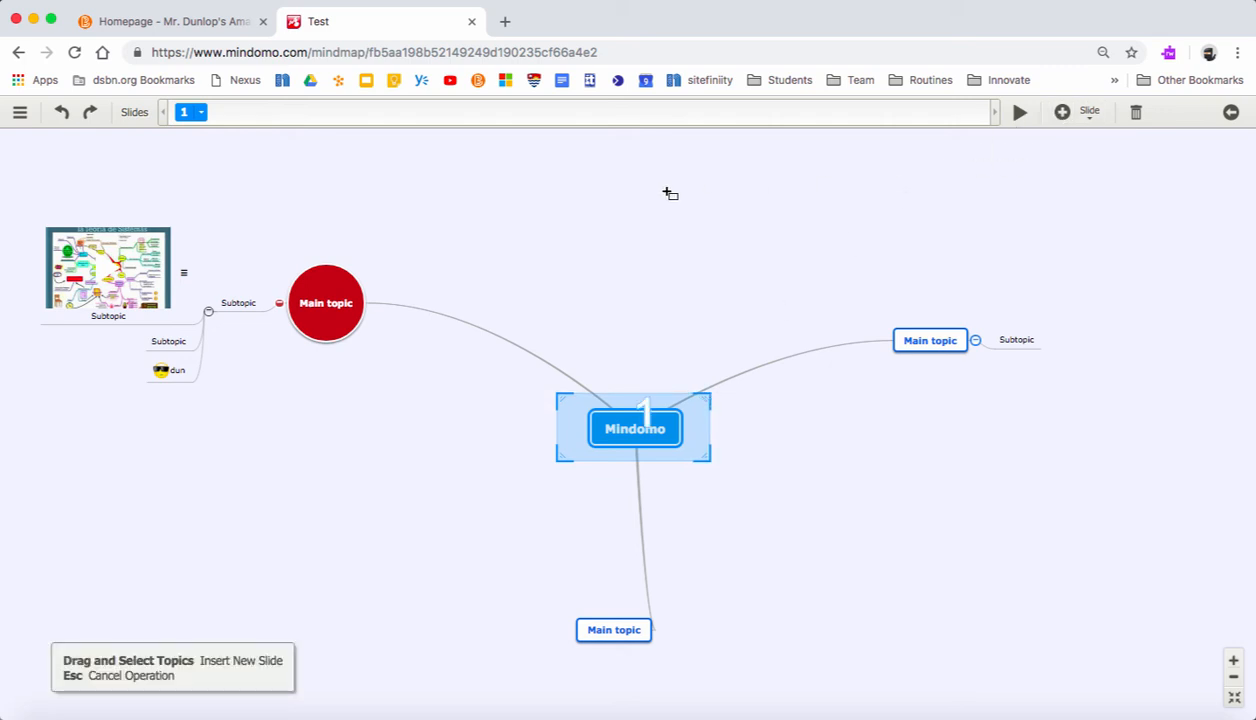
{"action": "left_click_drag", "start_coordinate": [271, 246], "coordinate": [391, 362]}
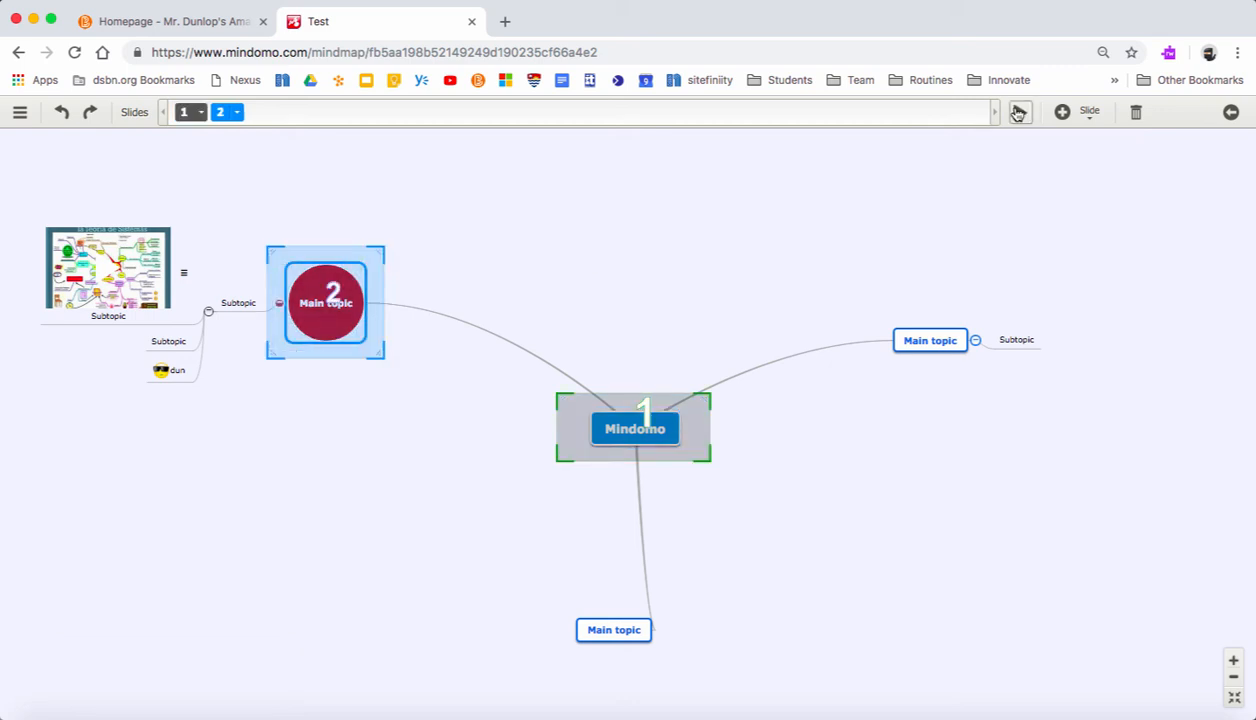
{"action": "left_click", "coordinate": [1061, 113]}
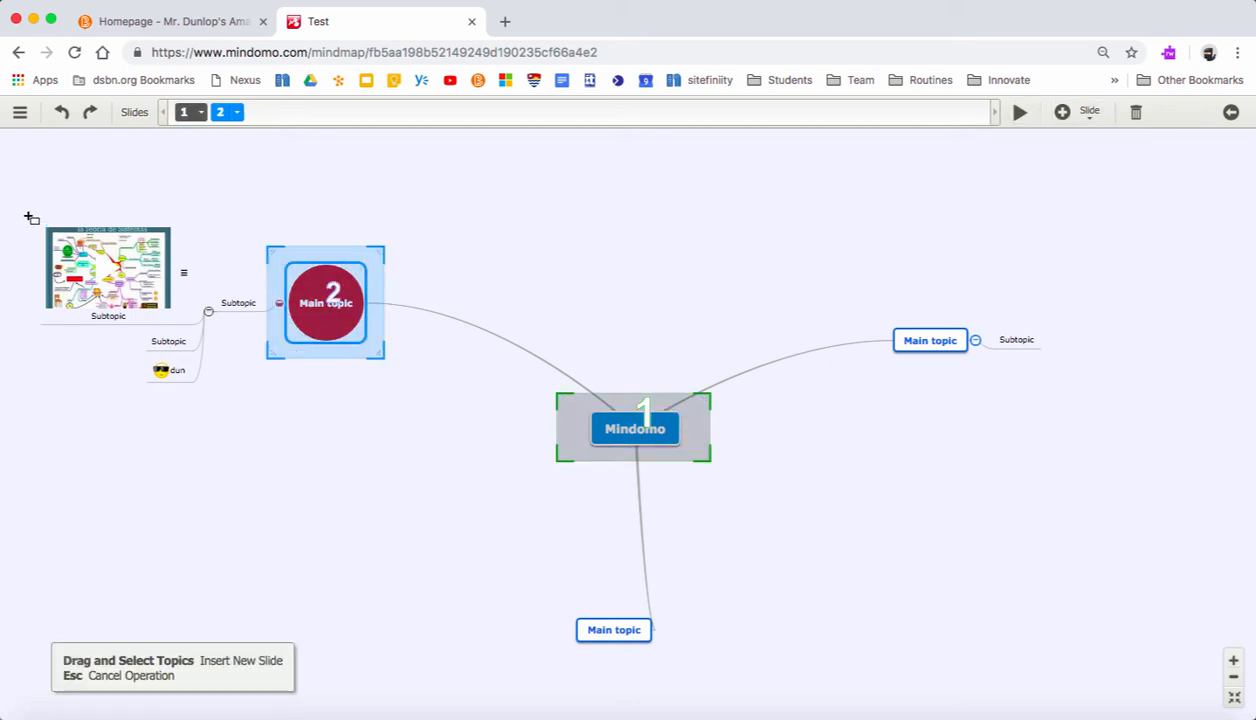
{"action": "left_click_drag", "start_coordinate": [27, 212], "coordinate": [207, 342]}
- Insert slide 4 framing the entire mind map with all its topics
{"action": "left_click", "coordinate": [1061, 113]}
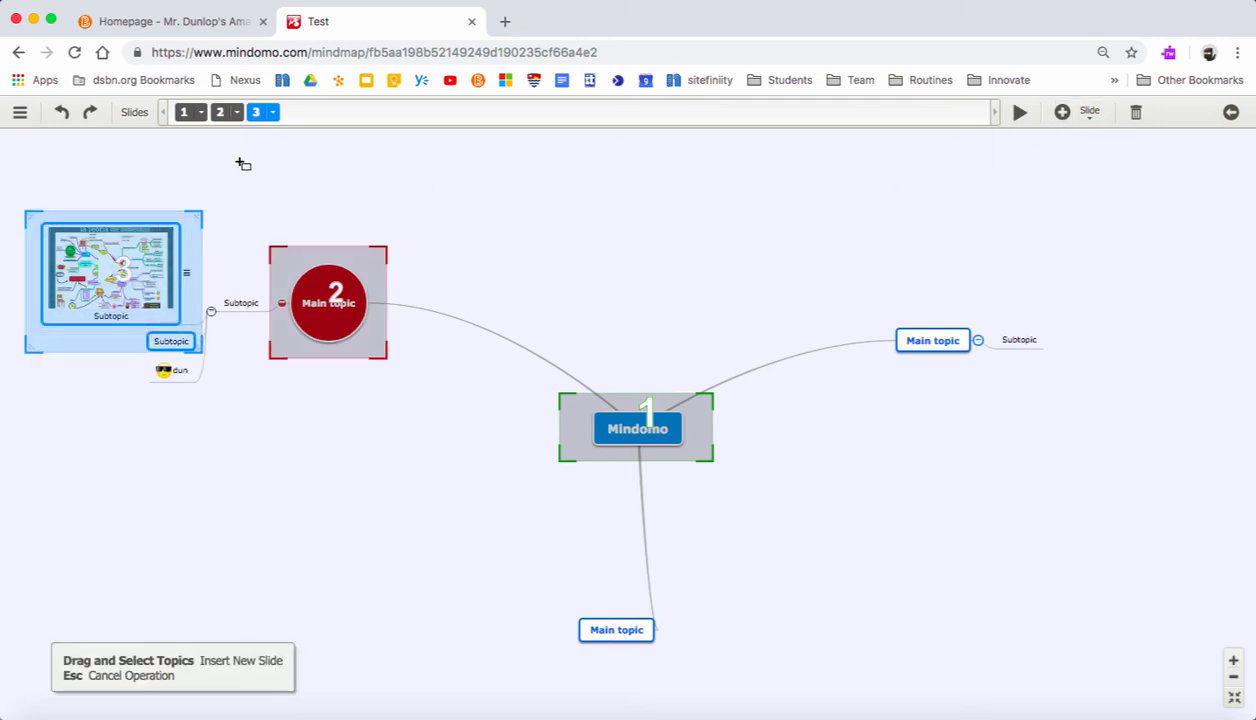
{"action": "left_click_drag", "start_coordinate": [21, 156], "coordinate": [1146, 679]}
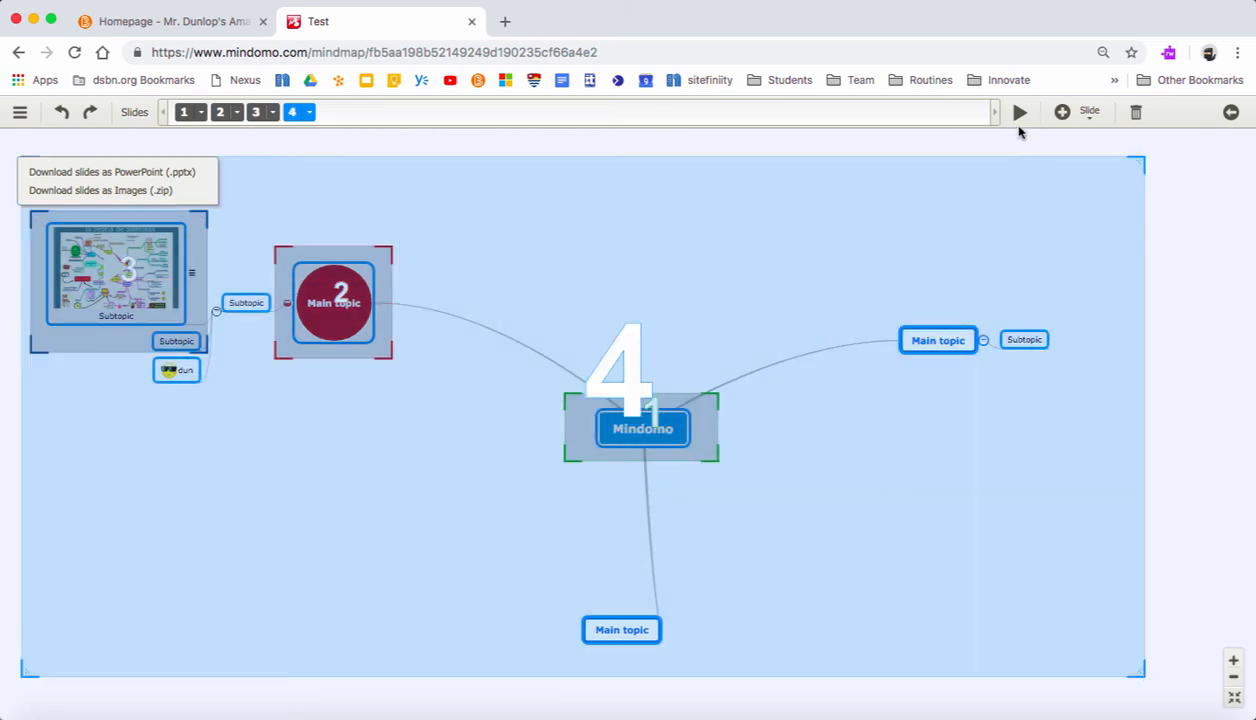
- Play the presentation through its four slides and return to the map editor
{"action": "left_click", "coordinate": [1019, 115]}
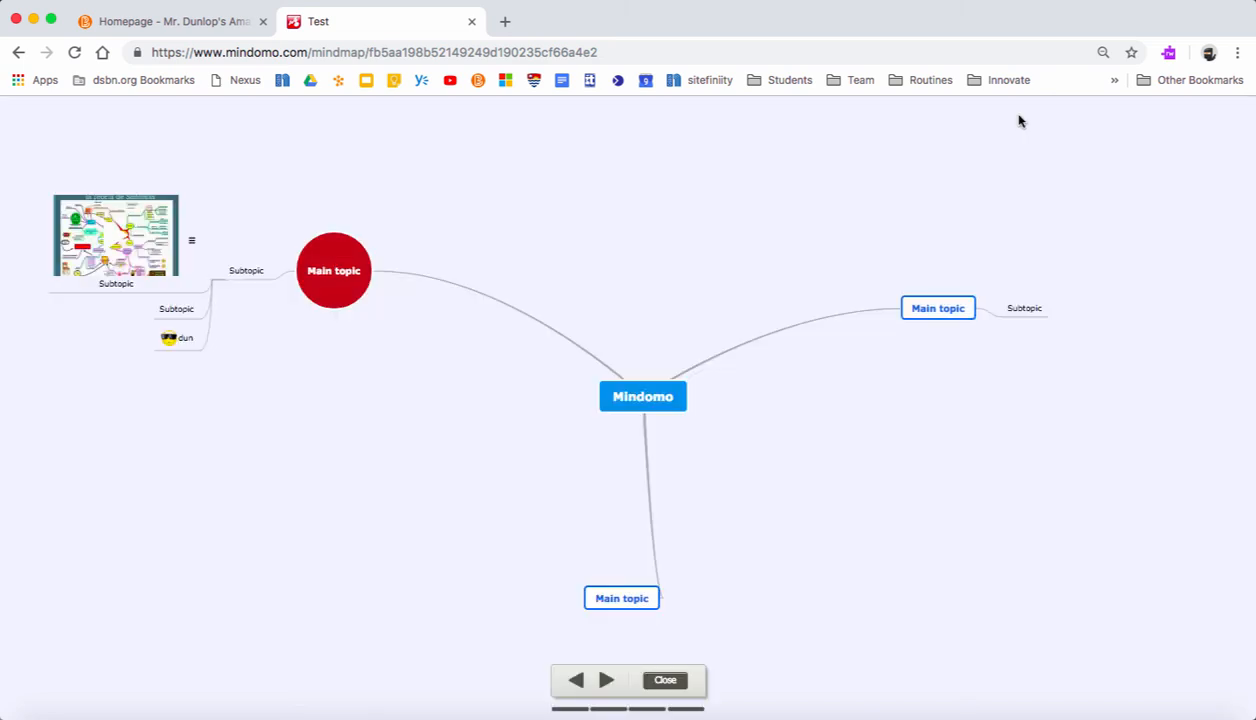
{"action": "key", "text": "Right"}
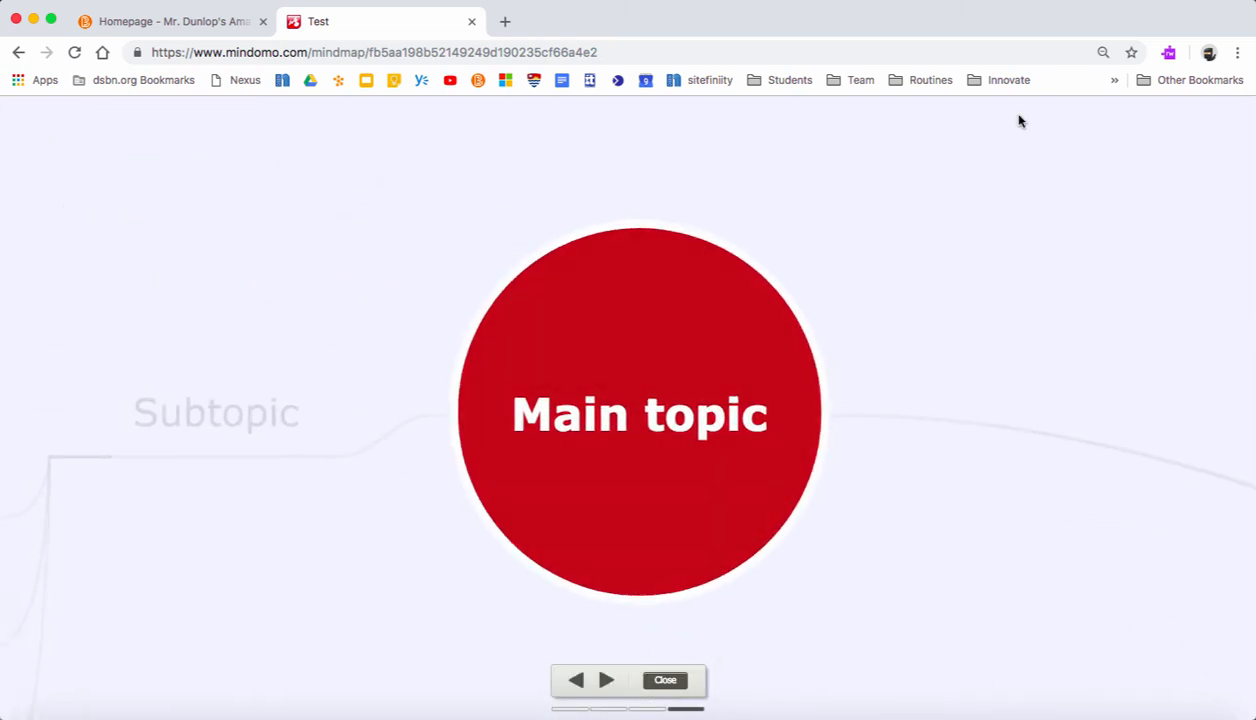
{"action": "key", "text": "Right"}
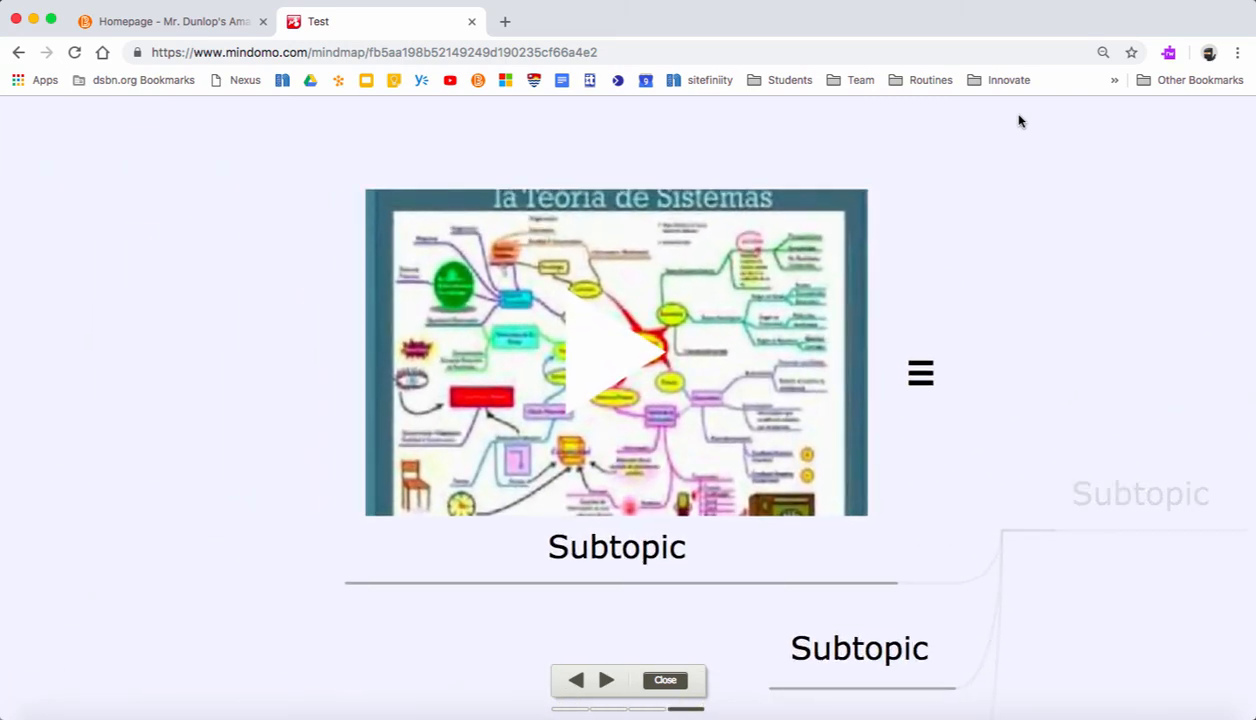
{"action": "key", "text": "Right"}
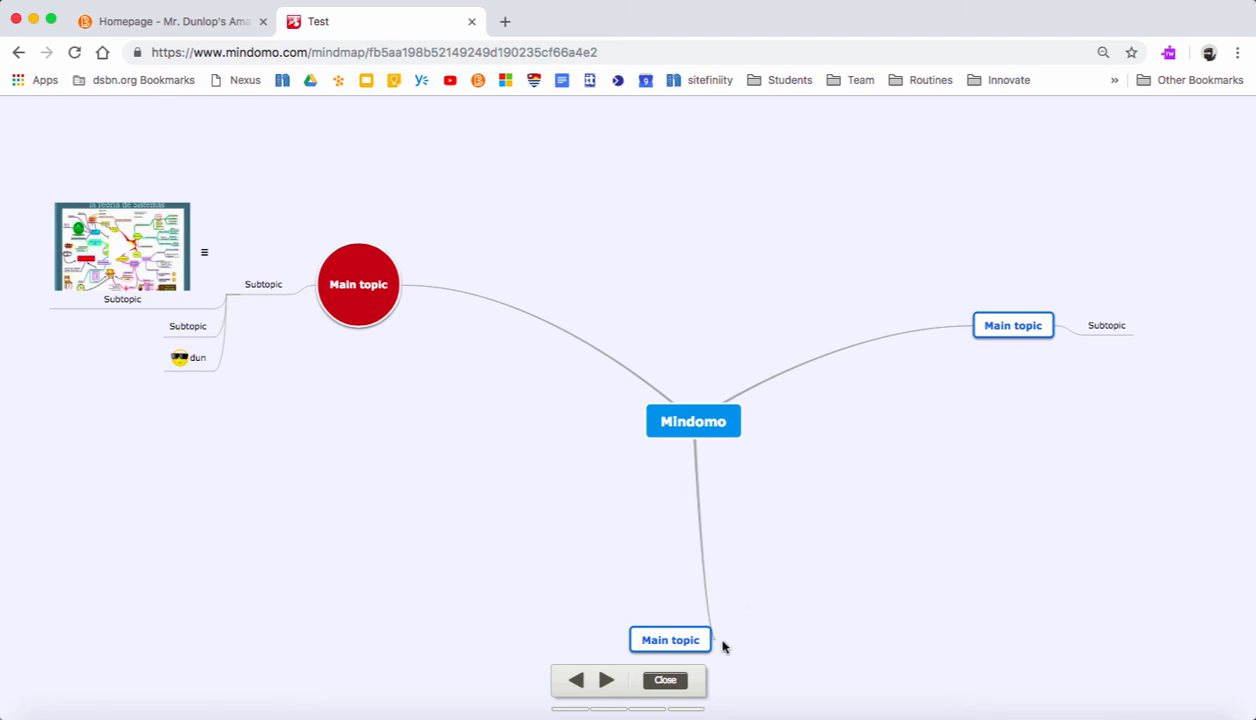
{"action": "left_click", "coordinate": [665, 680]}
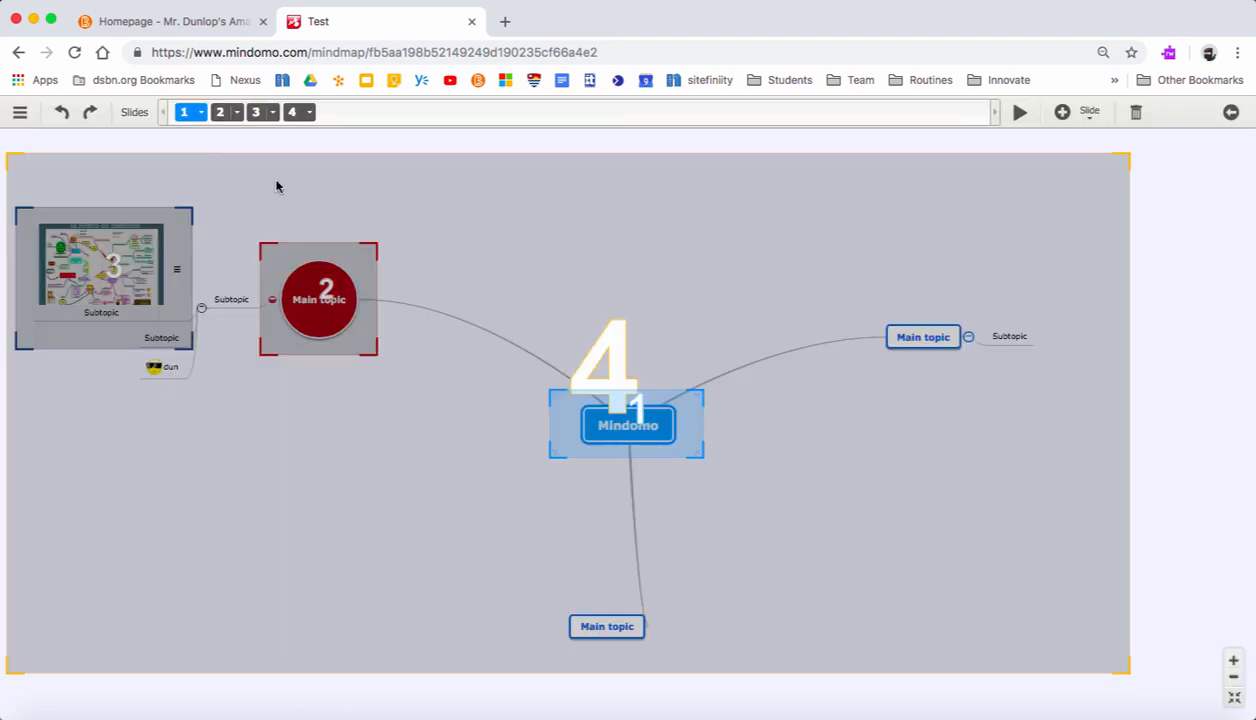
{"action": "mouse_move", "coordinate": [224, 119]}
{"action": "left_mouse_down"}
{"action": "mouse_move", "coordinate": [303, 126]}
{"action": "mouse_move", "coordinate": [224, 126]}
{"action": "left_mouse_up"}
{"action": "left_click", "coordinate": [1230, 113]}
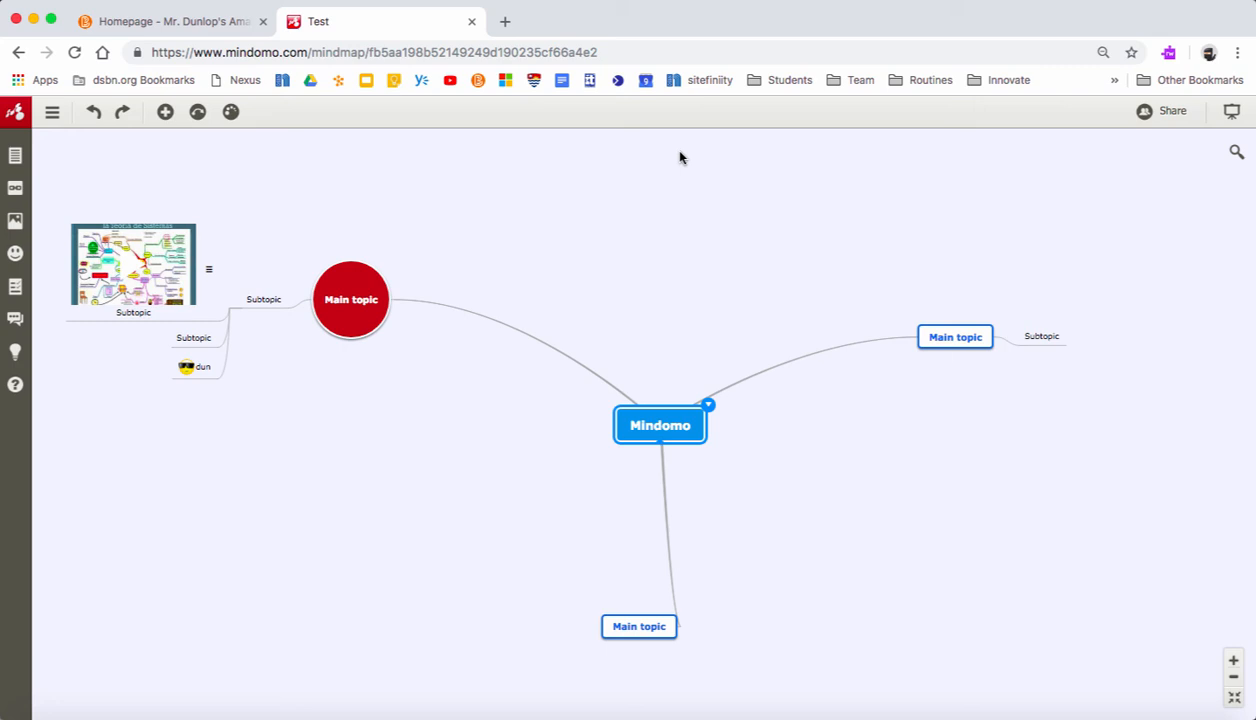
- View the map's change history, play back part of it, check the history options and close it
{"action": "left_click", "coordinate": [53, 113]}
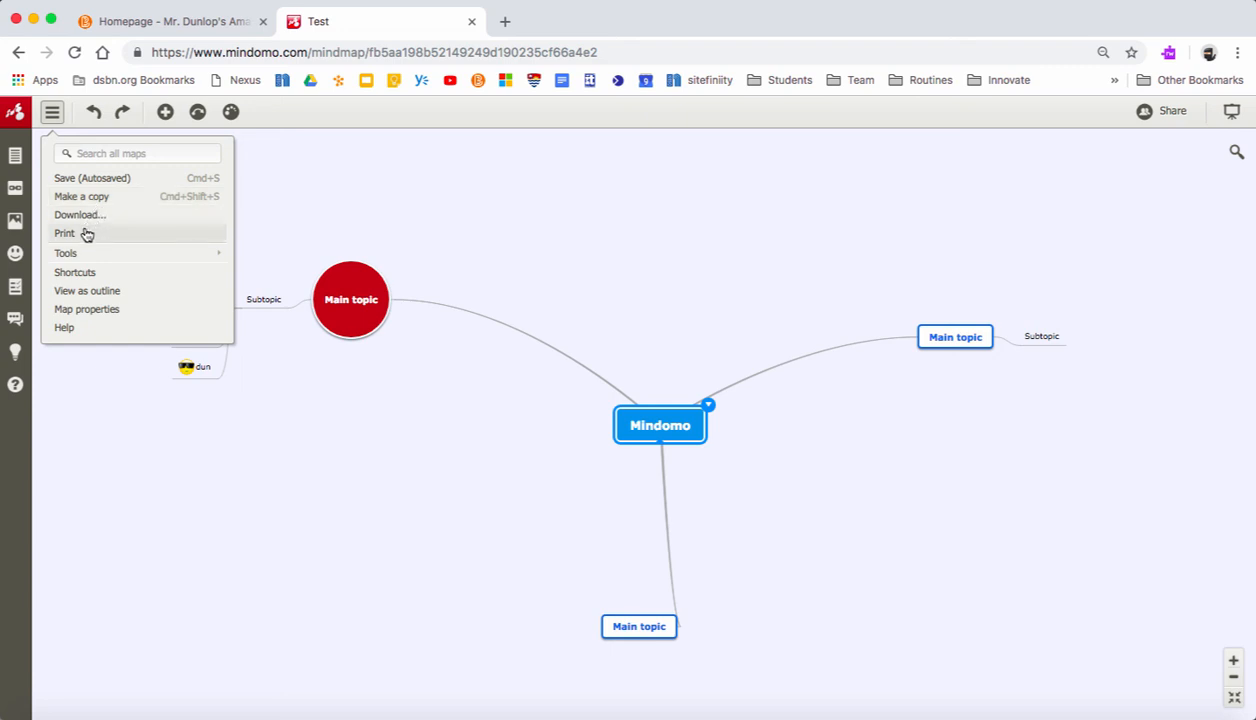
{"action": "mouse_move", "coordinate": [88, 259]}
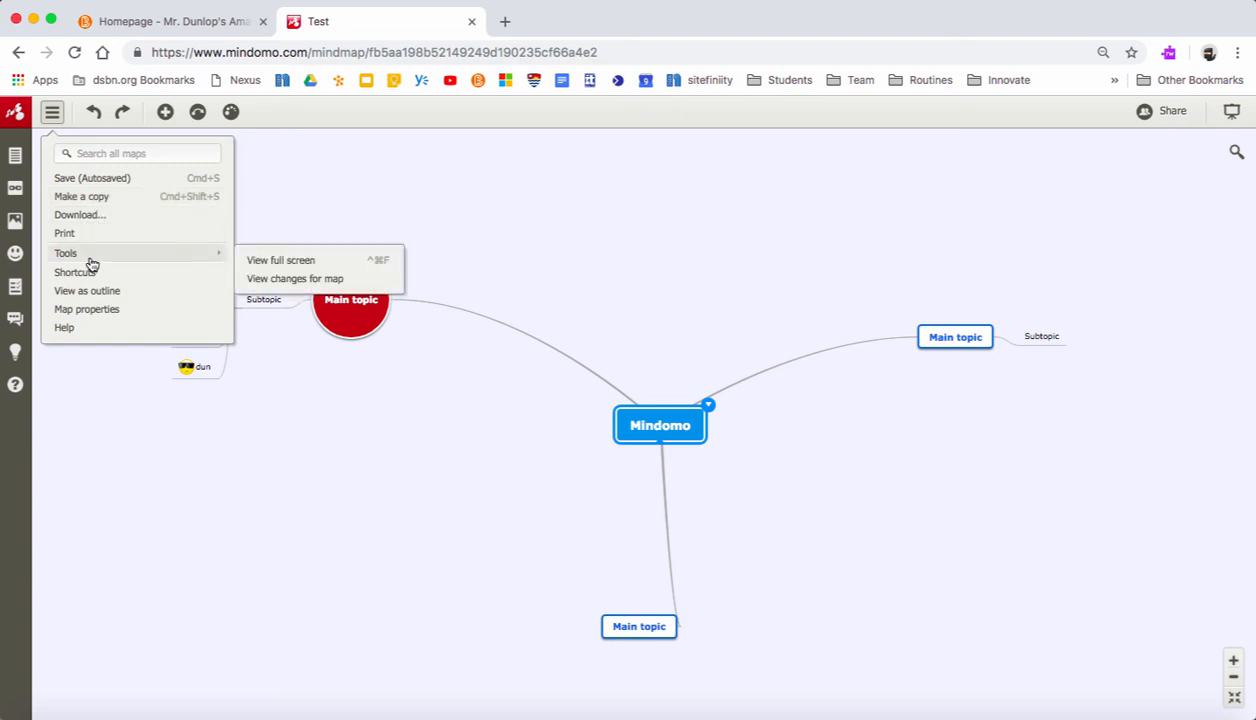
{"action": "left_click", "coordinate": [300, 286]}
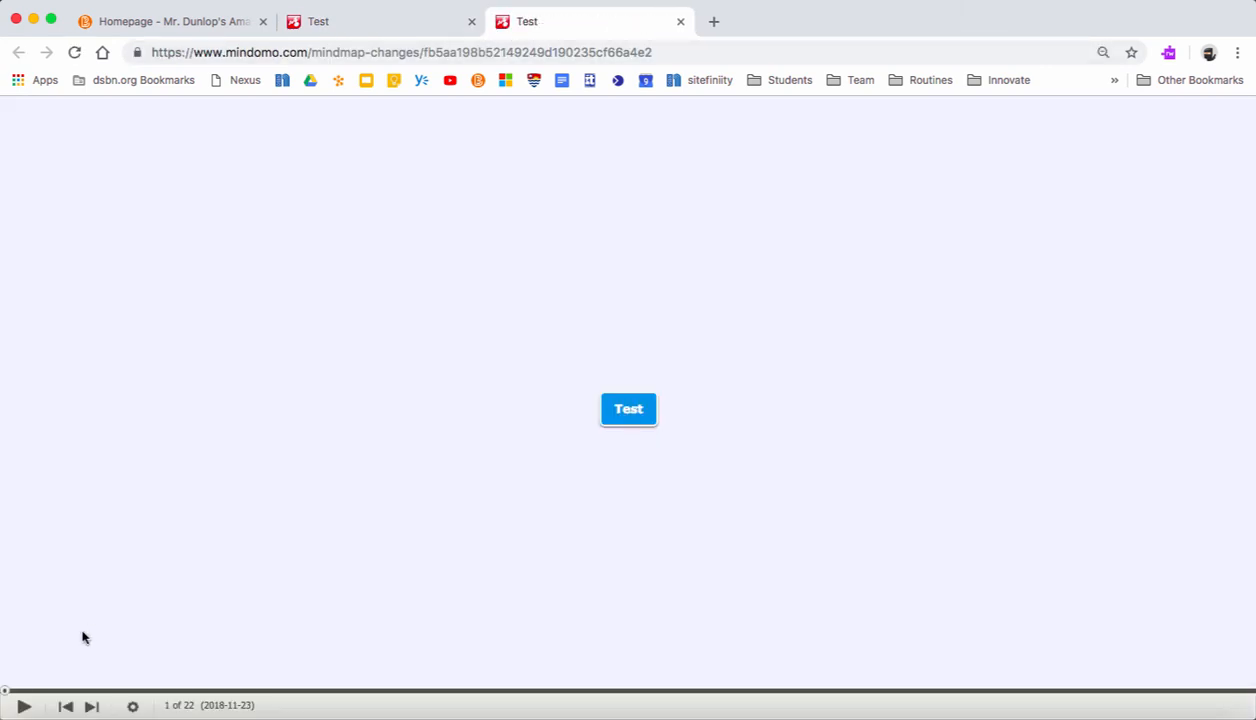
{"action": "left_click", "coordinate": [22, 707]}
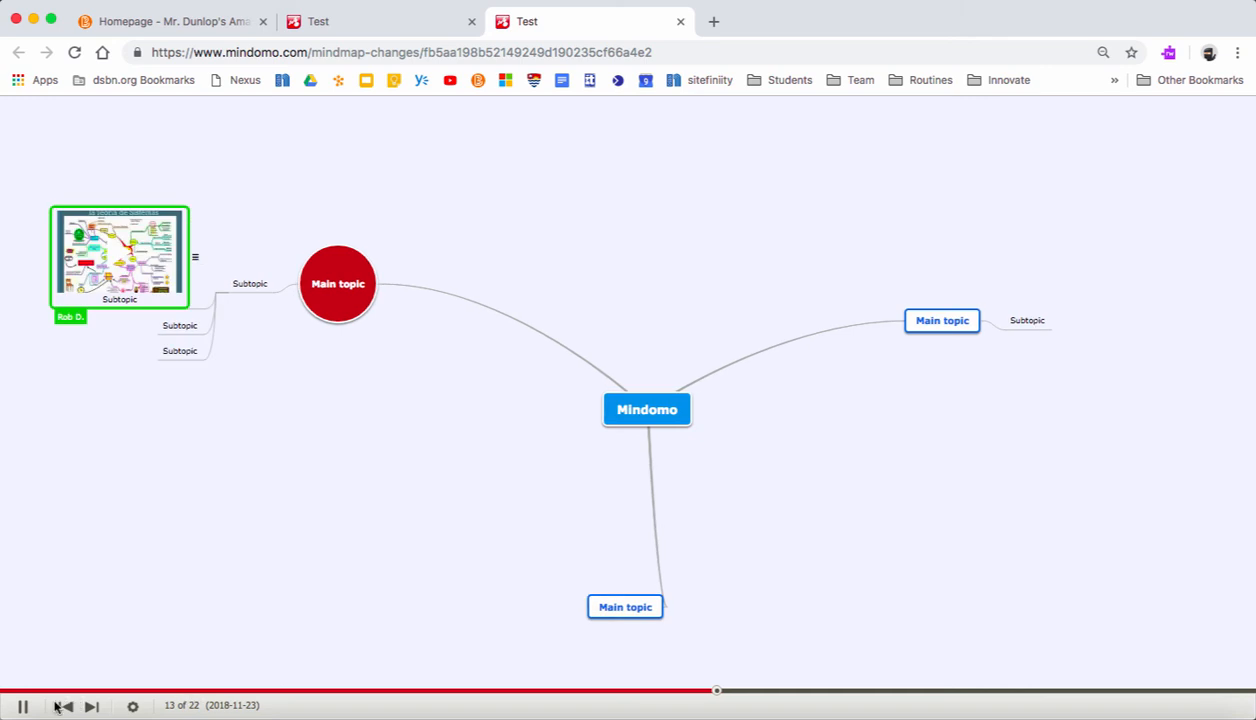
{"action": "left_click", "coordinate": [22, 706]}
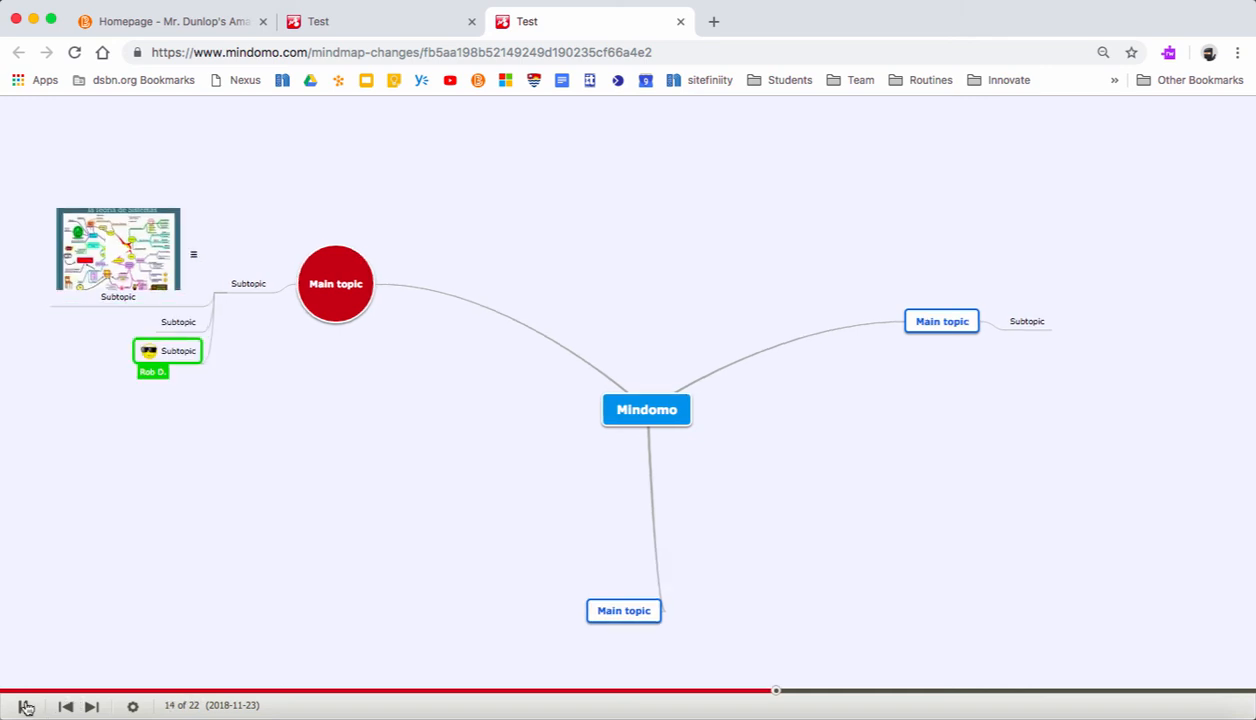
{"action": "left_click", "coordinate": [132, 707]}
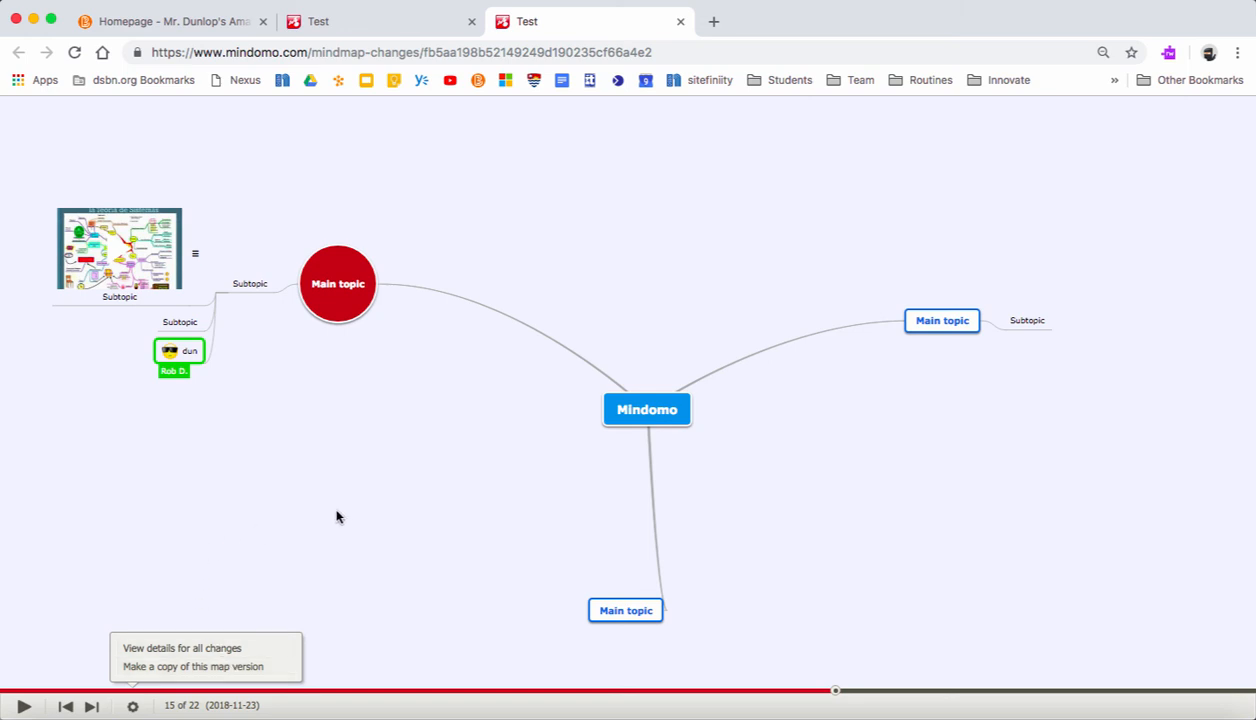
{"action": "left_click", "coordinate": [680, 22]}
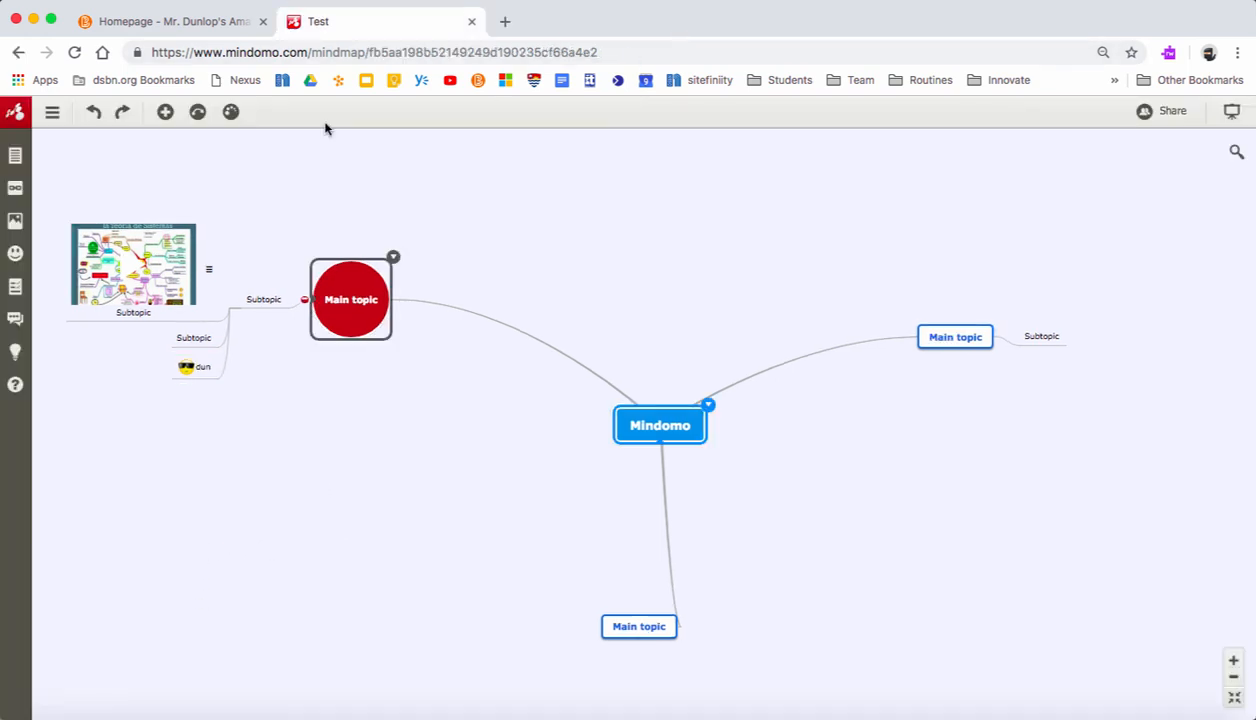
- Add the subtopic "Test" under the last Main topic in the outline view and return to the mind map view
{"action": "left_click", "coordinate": [53, 115]}
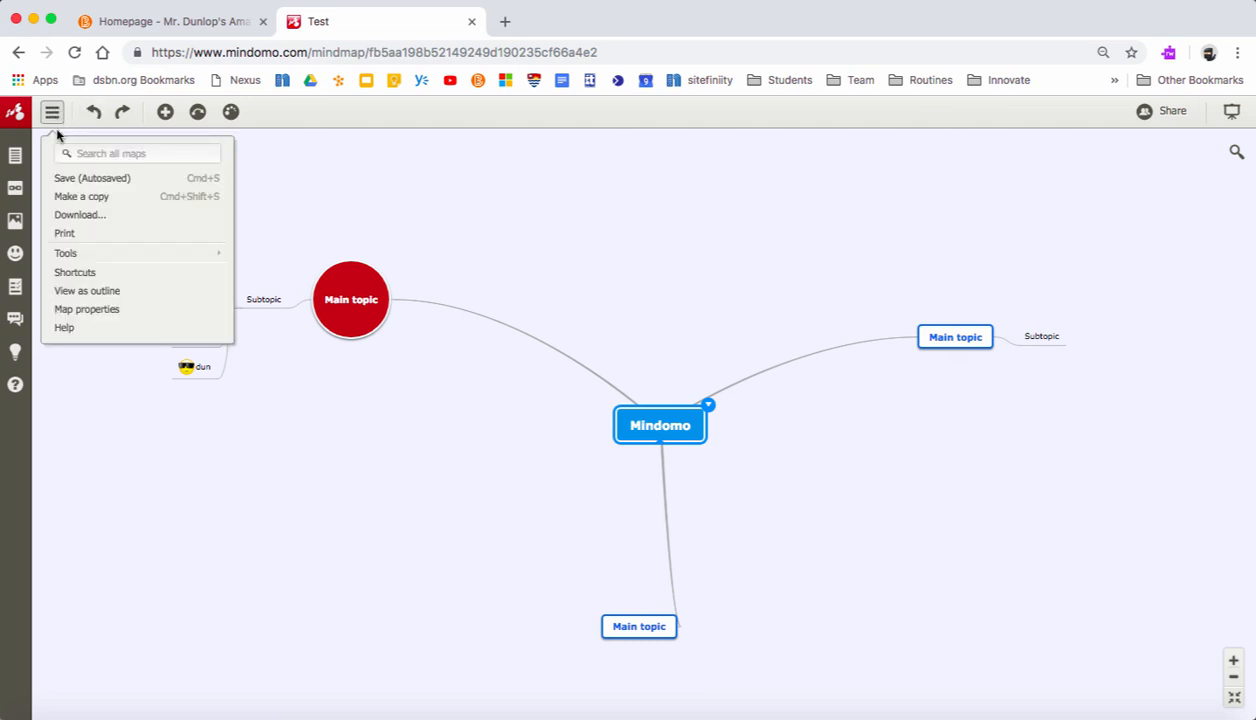
{"action": "left_click", "coordinate": [88, 291]}
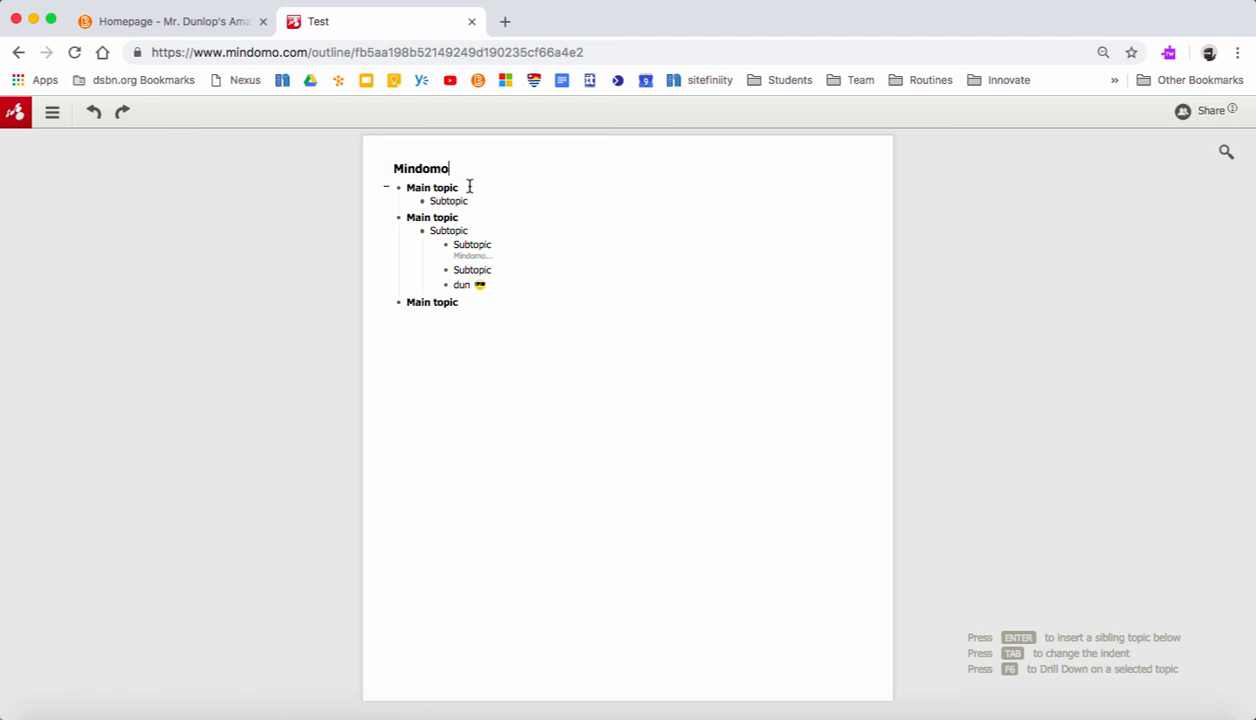
{"action": "left_click", "coordinate": [461, 303]}
{"action": "key", "text": "Return"}
{"action": "key", "text": "Tab"}
{"action": "type", "text": "T"}
{"action": "left_click", "coordinate": [54, 115]}
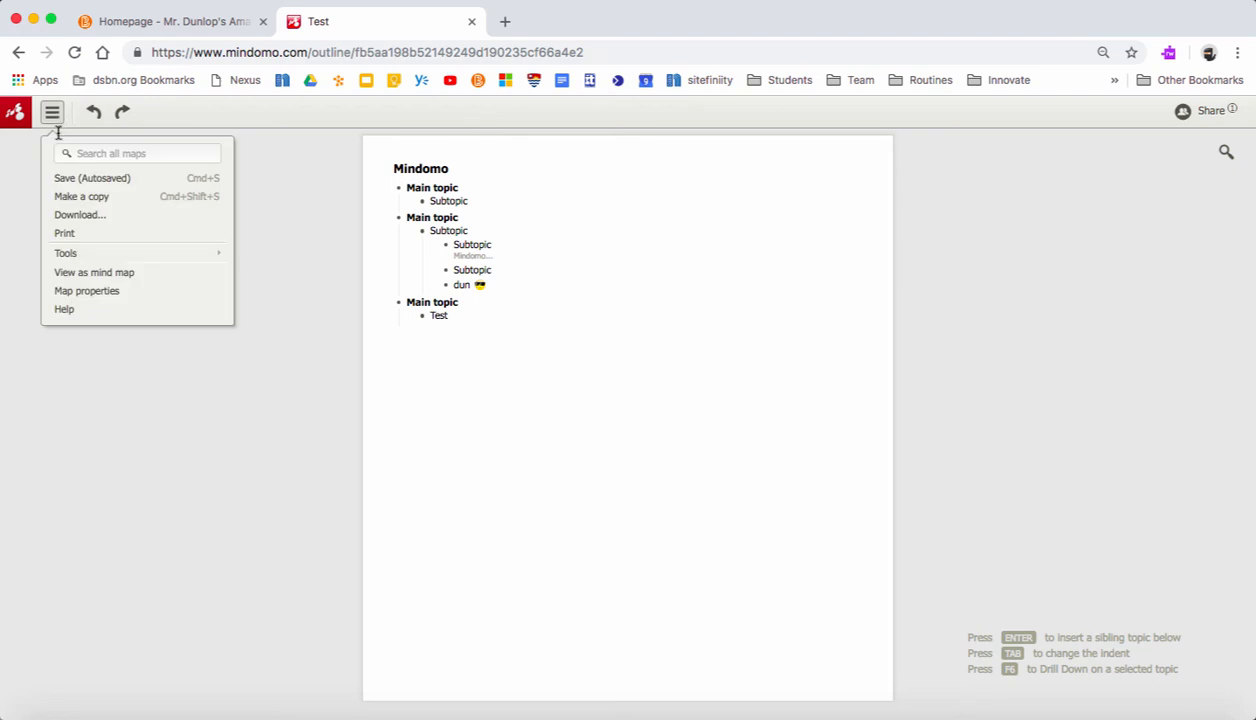
{"action": "left_click", "coordinate": [78, 274]}
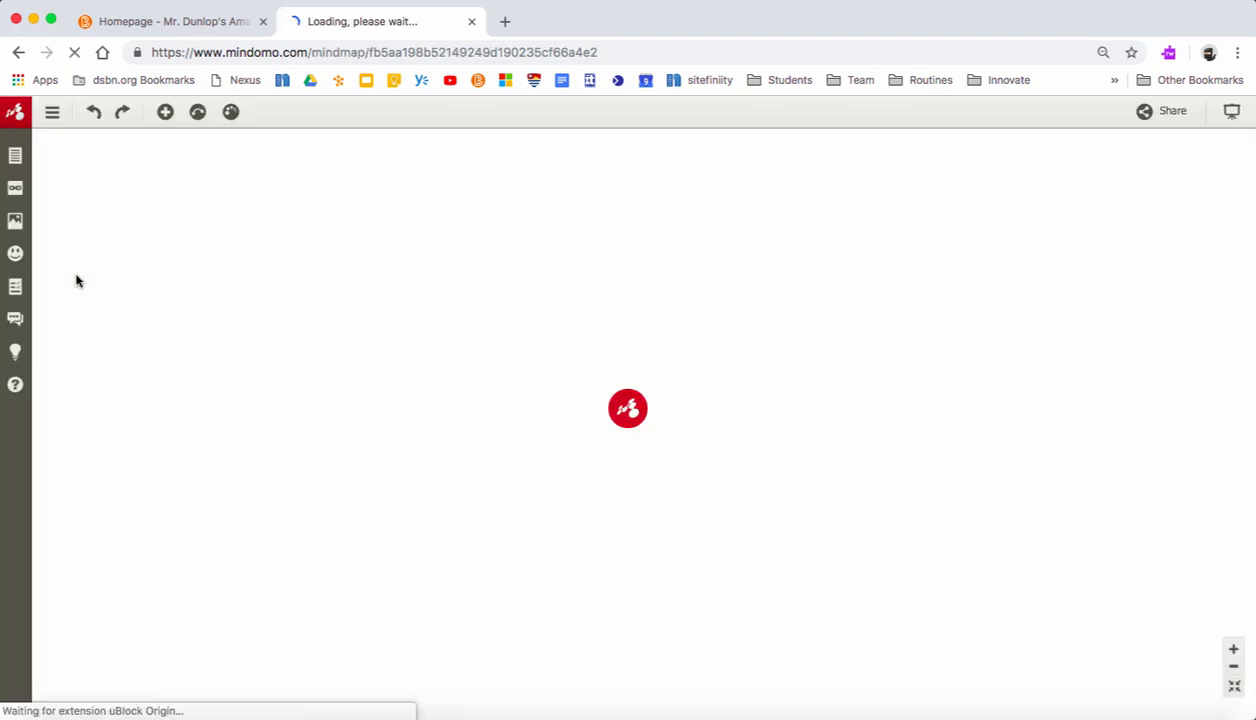